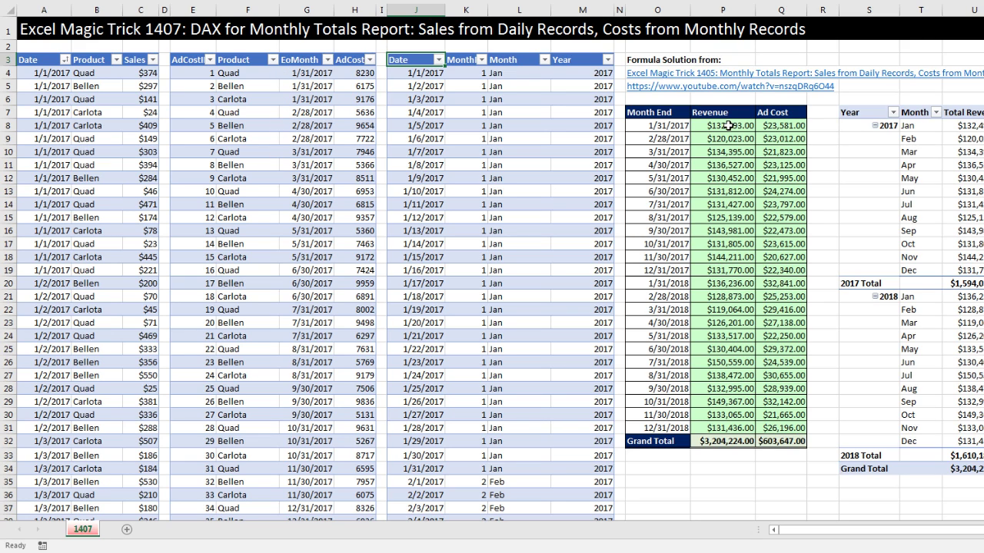
Inspect the SUMIFS formulas behind the 1/31/2017 Revenue and Ad Cost cells in the formula report.
{"action": "left_click", "coordinate": [728, 125]}
{"action": "key", "text": "F2"}
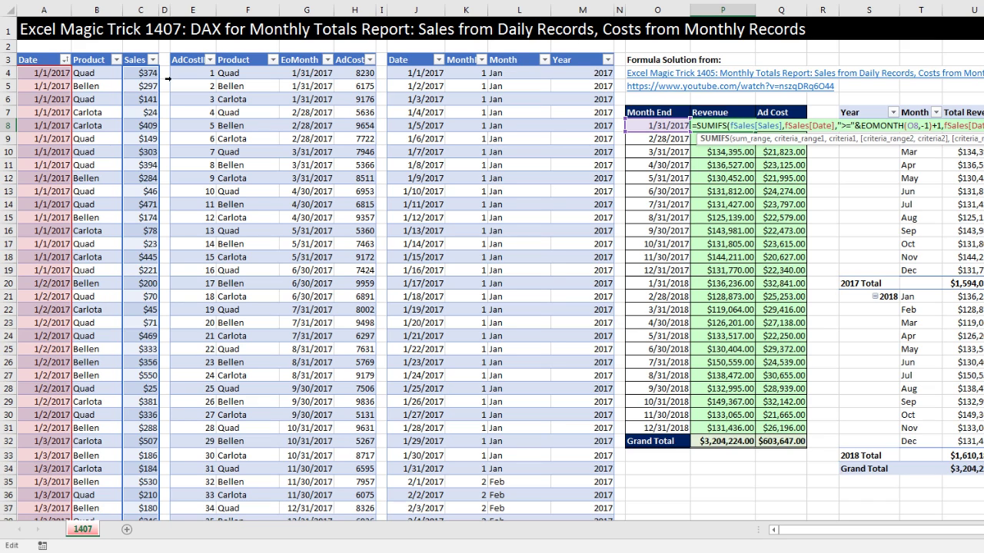
{"action": "left_click", "coordinate": [800, 126]}
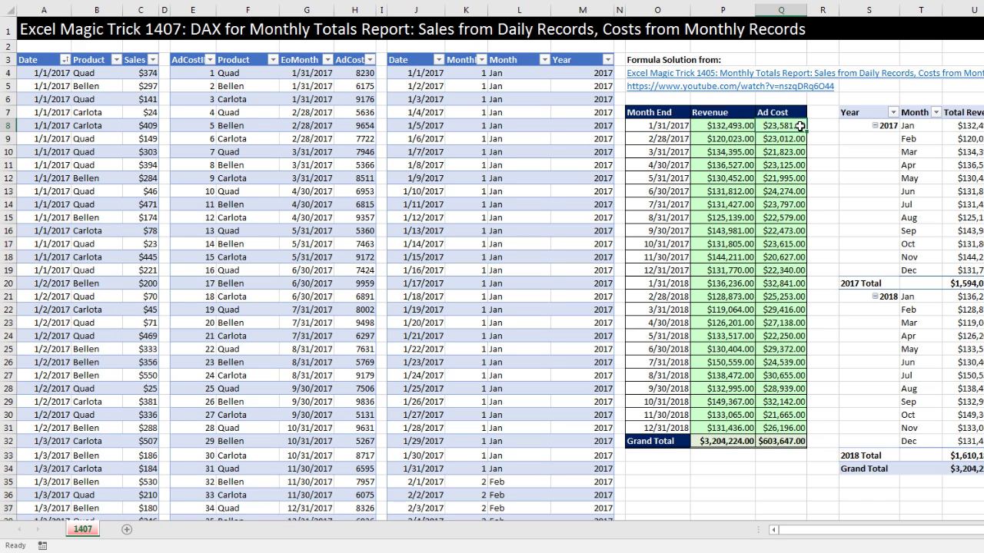
{"action": "double_click", "coordinate": [799, 125]}
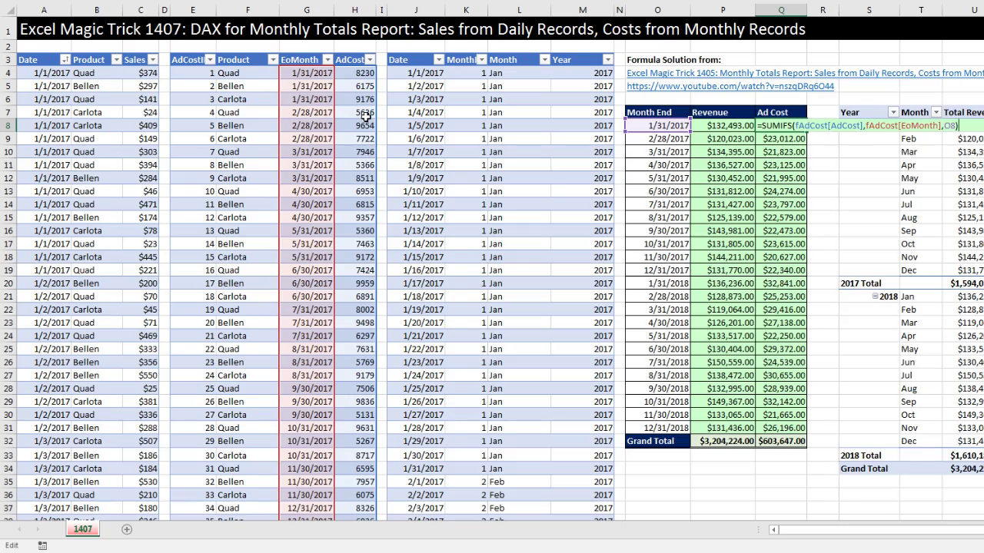
{"action": "key", "text": "Escape"}
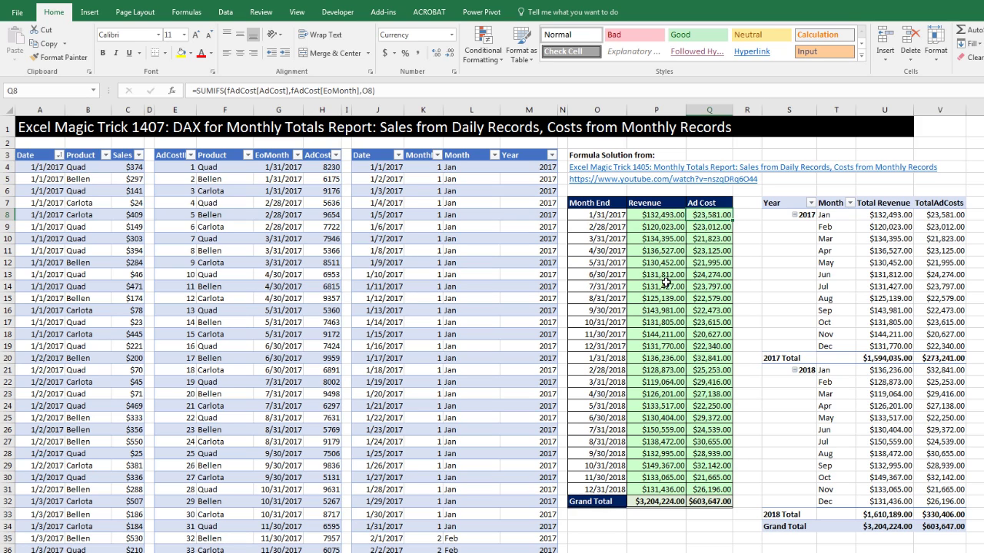
Examine the PivotTable report's January 2017 month label with its Total Revenue and TotalAdCosts values.
{"action": "left_click", "coordinate": [876, 241]}
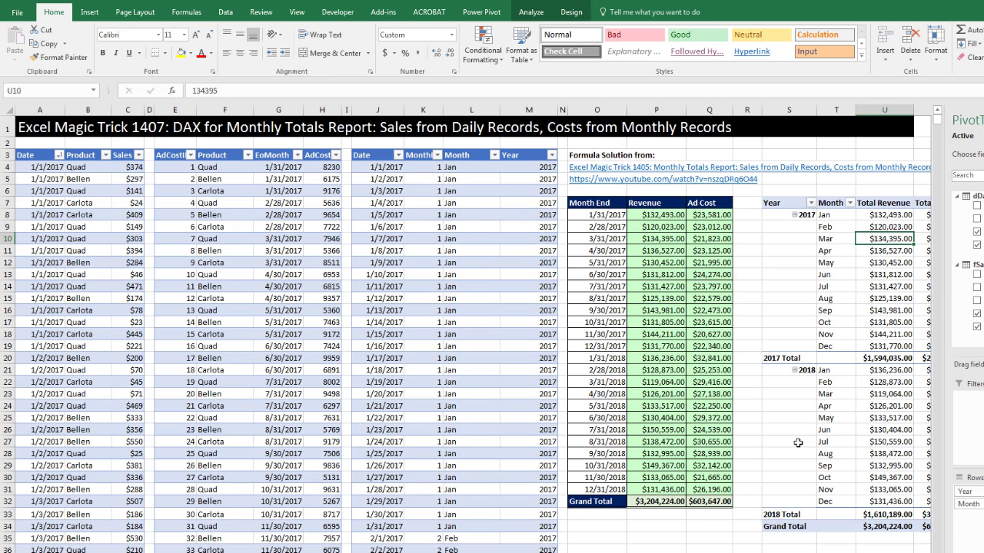
{"action": "scroll", "coordinate": [627, 348], "scroll_direction": "right", "scroll_amount": 6}
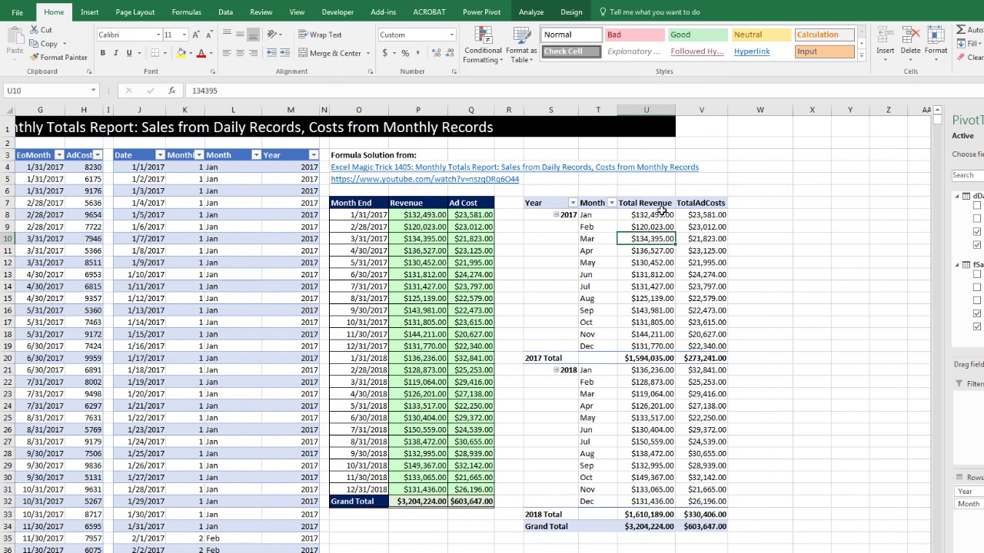
{"action": "left_click", "coordinate": [661, 214]}
{"action": "left_click", "coordinate": [697, 211]}
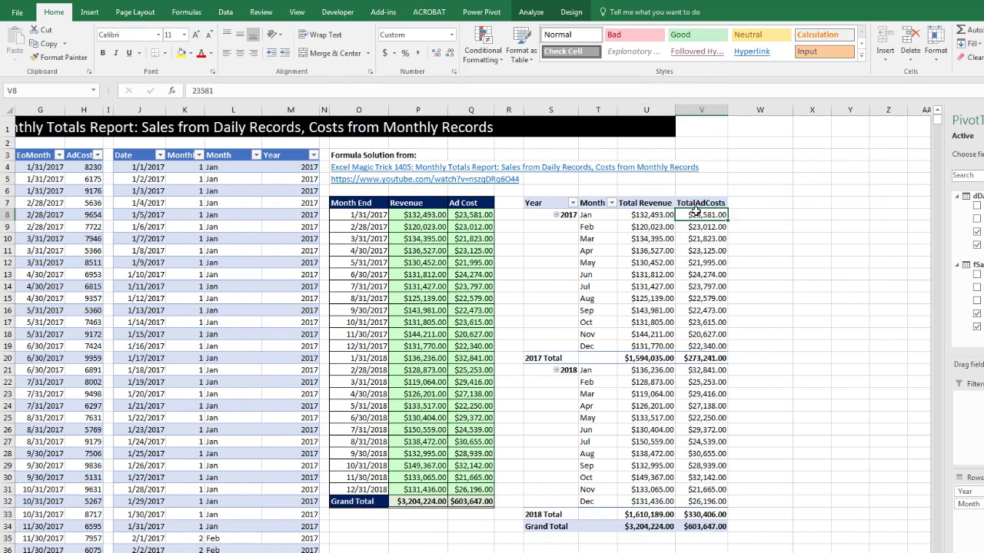
{"action": "left_click", "coordinate": [642, 216]}
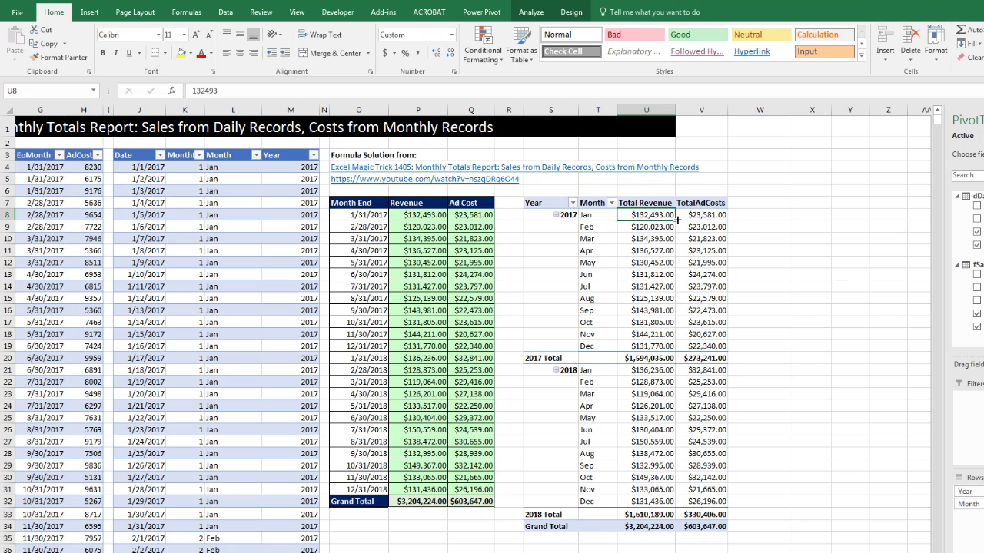
{"action": "left_click", "coordinate": [714, 217]}
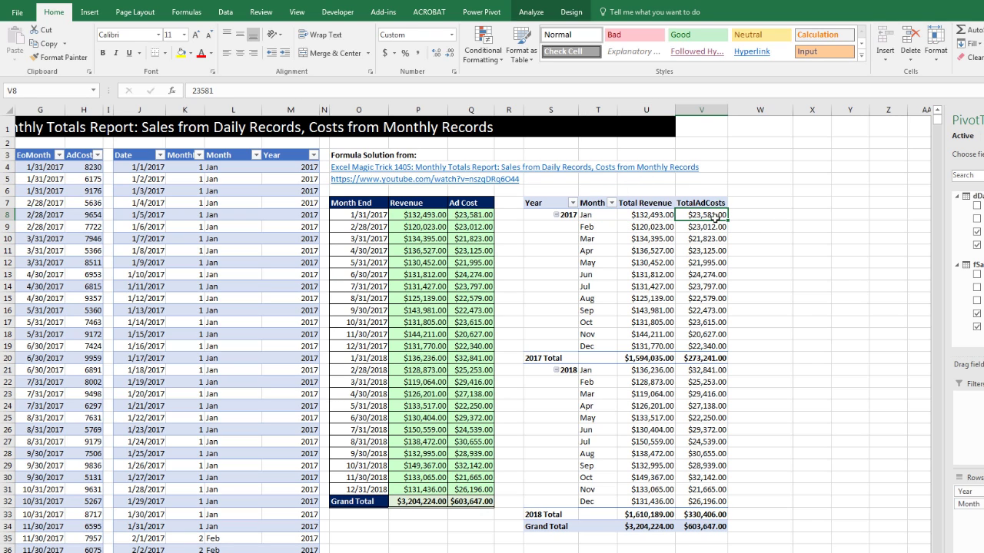
{"action": "left_click", "coordinate": [598, 216]}
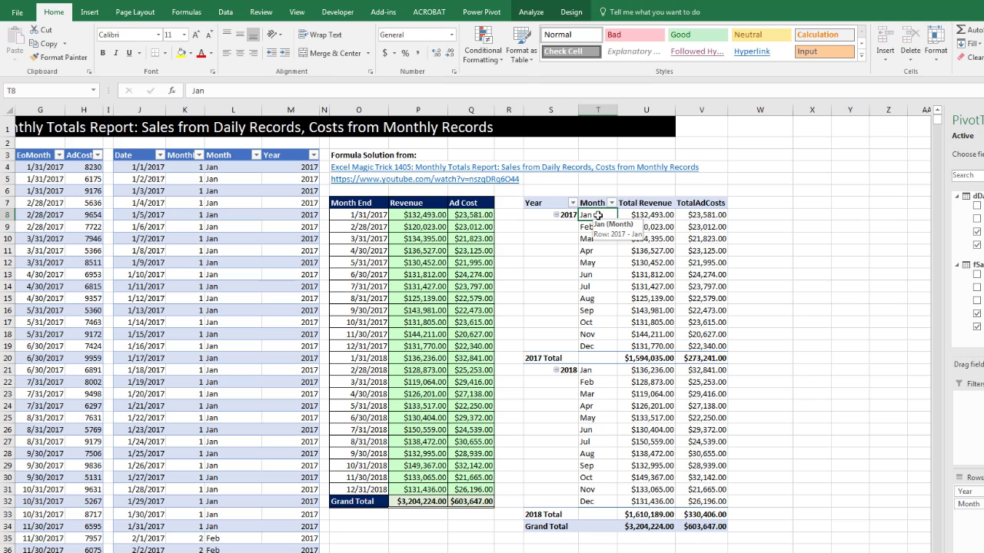
{"action": "left_click", "coordinate": [638, 216]}
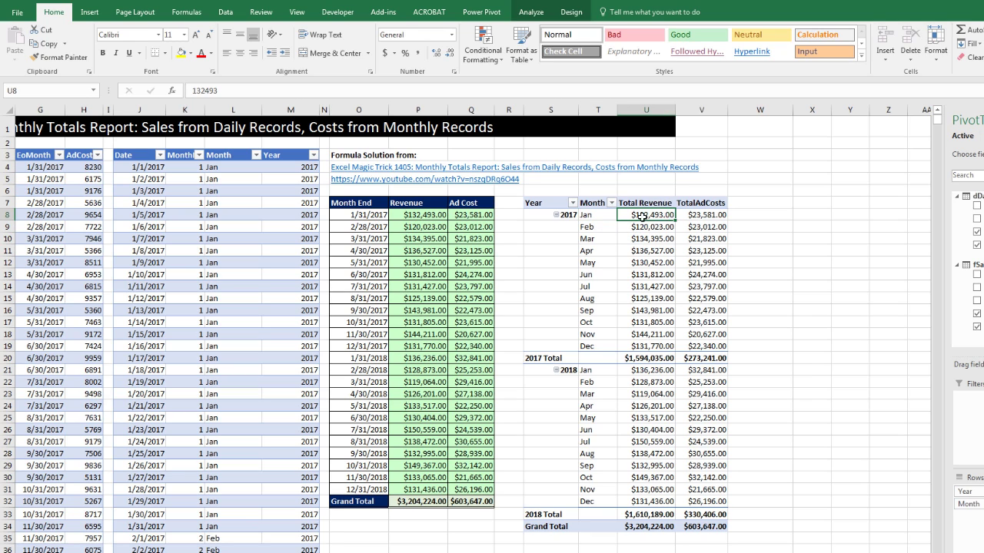
{"action": "left_click", "coordinate": [702, 218]}
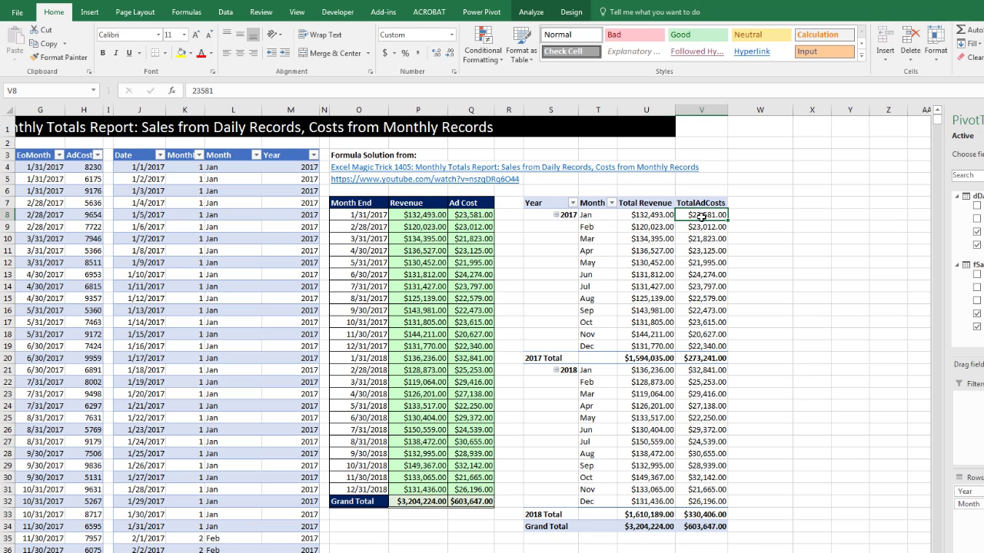
{"action": "left_click", "coordinate": [597, 215]}
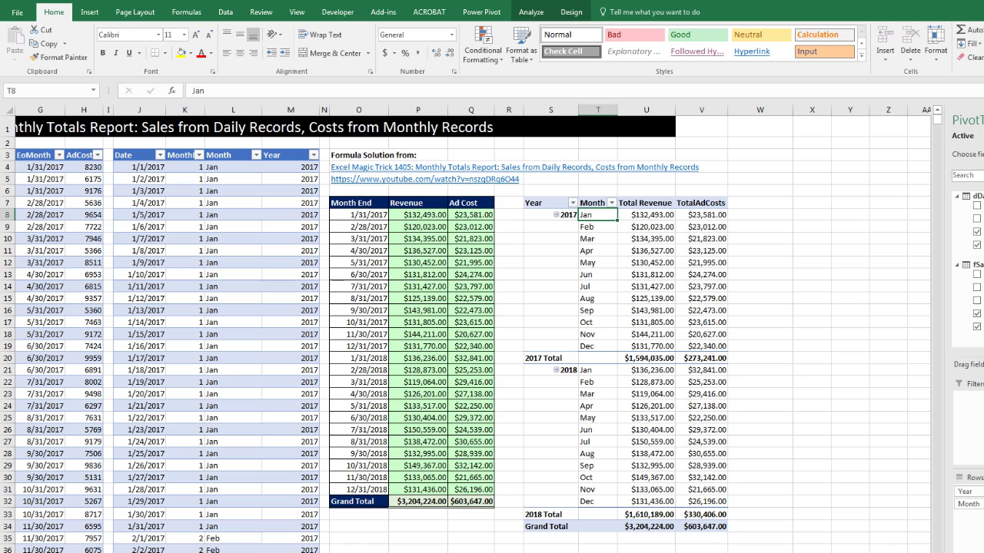
{"action": "scroll", "coordinate": [507, 225], "scroll_direction": "left", "scroll_amount": 3}
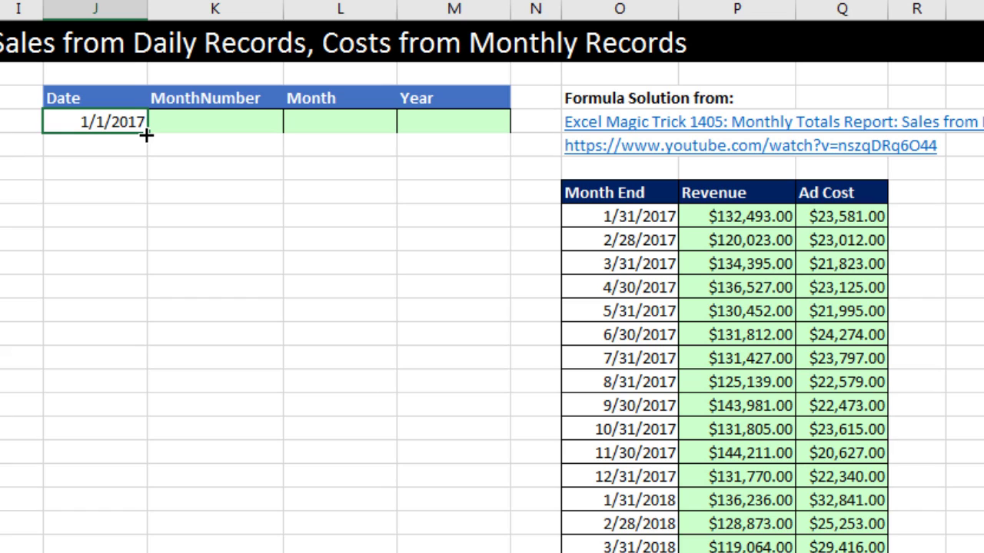
Fill the Date column down from 1/1/2017 with a daily date series, step value 1, stopping at 12/31/2018.
{"action": "mouse_move", "coordinate": [146, 135]}
{"action": "left_mouse_down"}
{"action": "mouse_move", "coordinate": [154, 169]}
{"action": "mouse_move", "coordinate": [161, 141]}
{"action": "left_mouse_up"}
{"action": "right_click", "coordinate": [161, 140]}
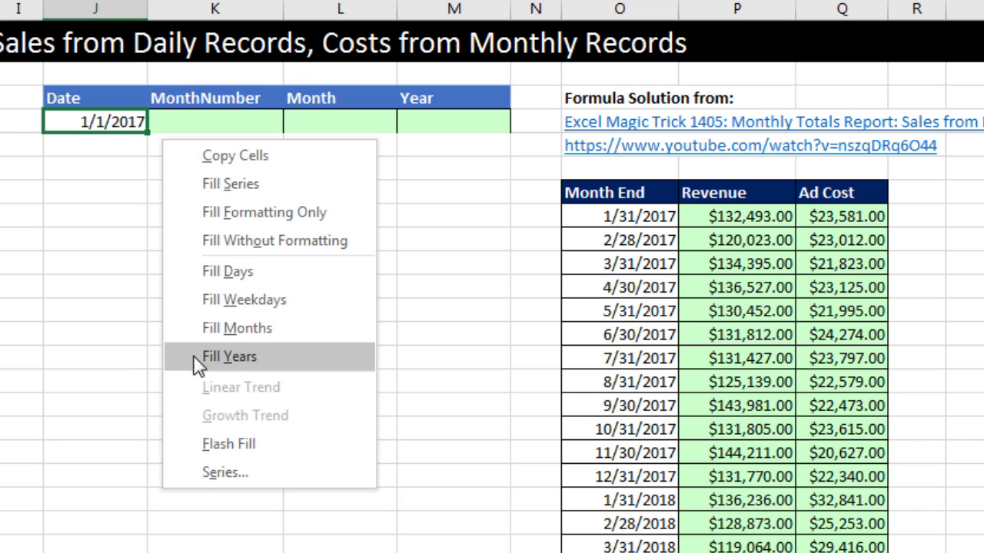
{"action": "left_click", "coordinate": [233, 480]}
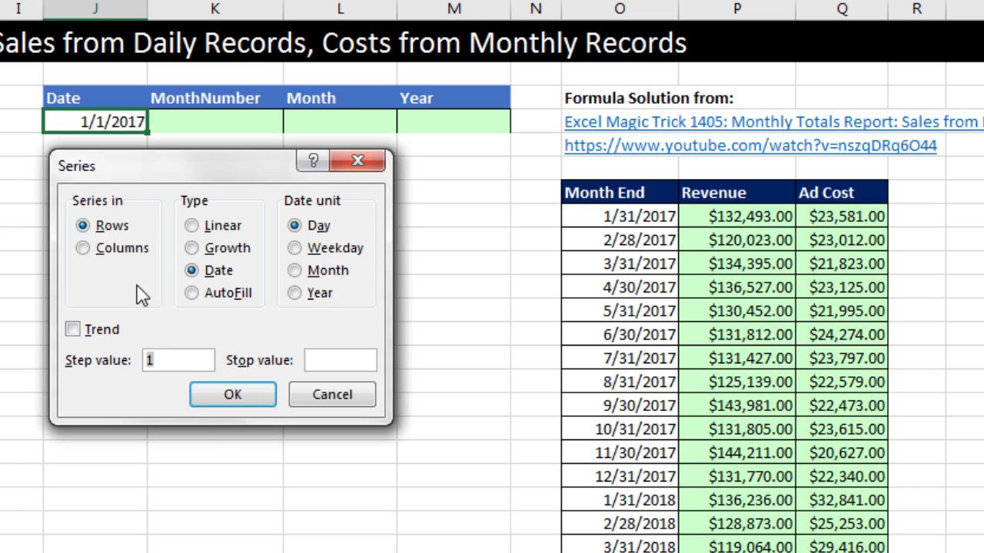
{"action": "left_click", "coordinate": [85, 252]}
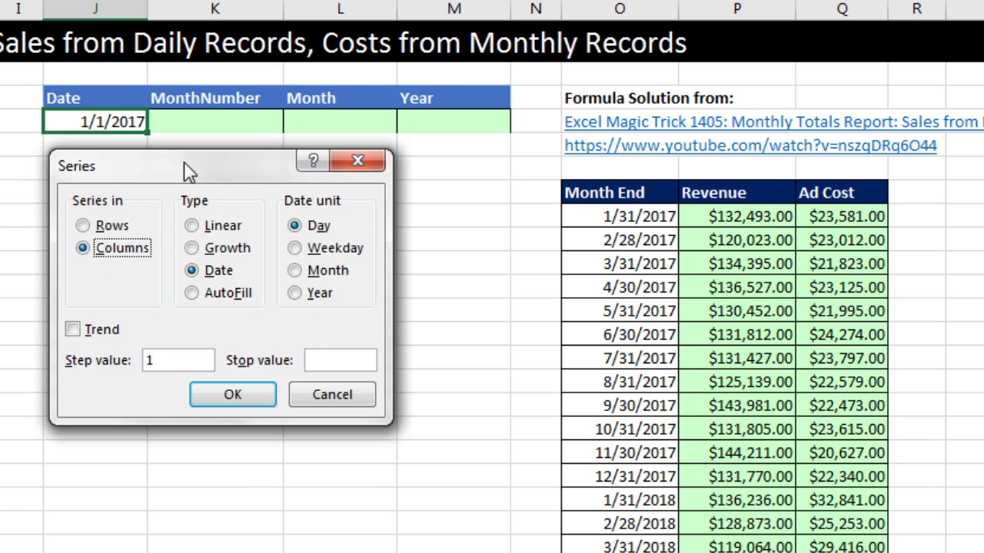
{"action": "left_click_drag", "start_coordinate": [217, 154], "coordinate": [309, 138]}
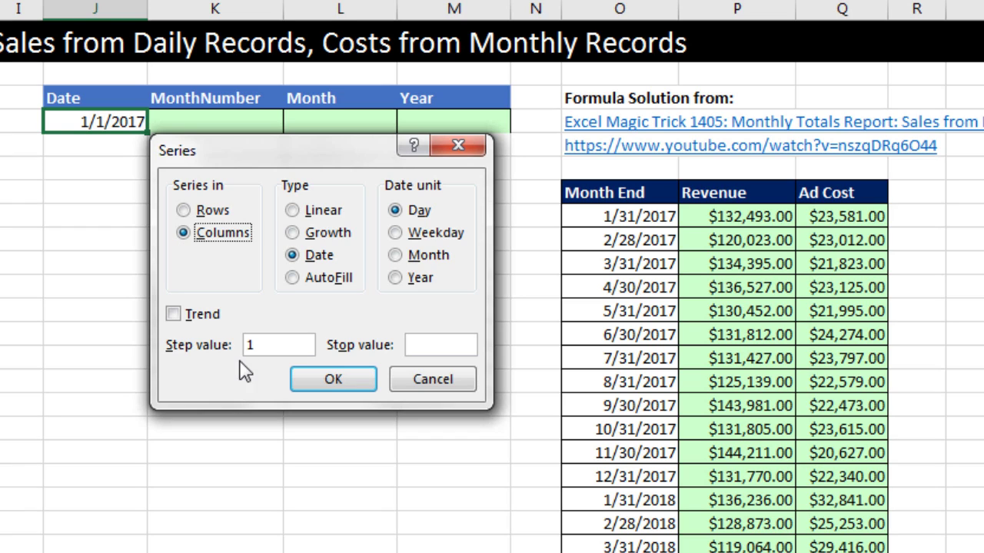
{"action": "left_click", "coordinate": [448, 346]}
{"action": "type", "text": "12/31/"}
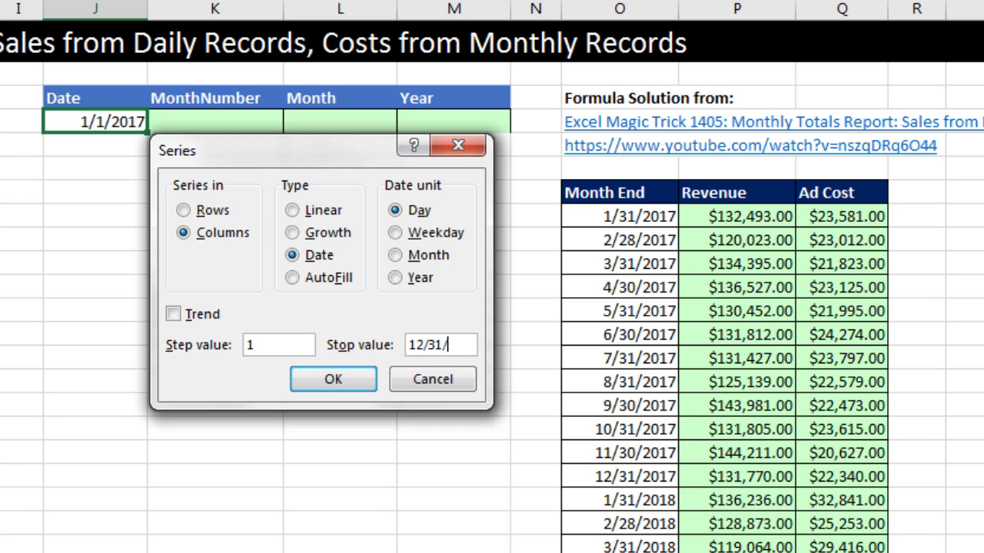
{"action": "type", "text": "2018"}
{"action": "left_click", "coordinate": [329, 380]}
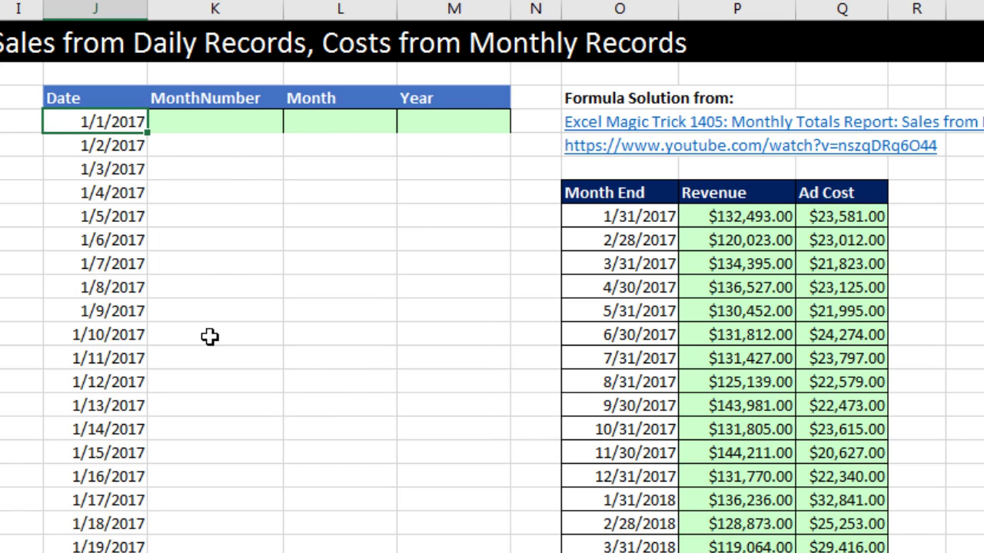
Enter the formula =MONTH(J4) in the first MonthNumber cell, K4.
{"action": "left_click", "coordinate": [215, 119]}
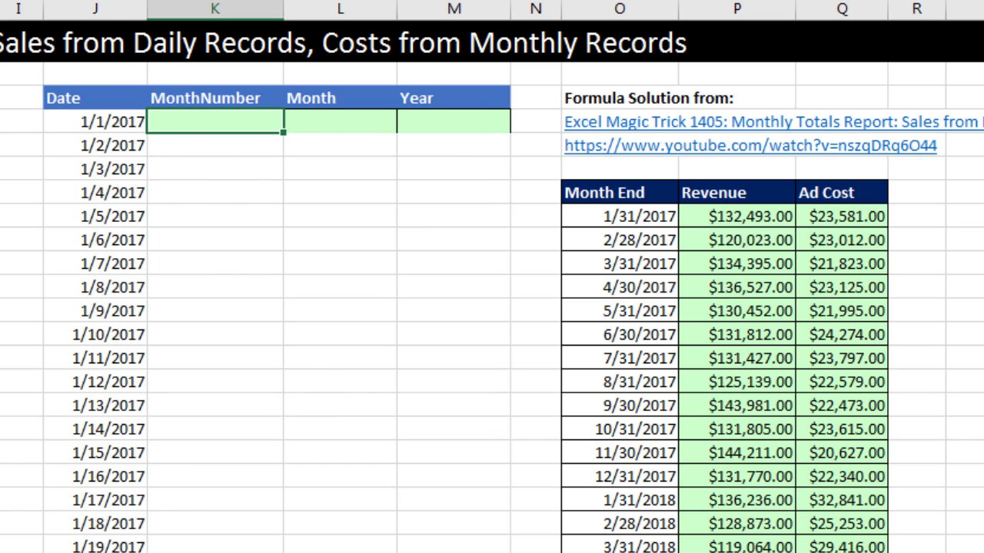
{"action": "type", "text": "=mon"}
{"action": "key", "text": "Tab"}
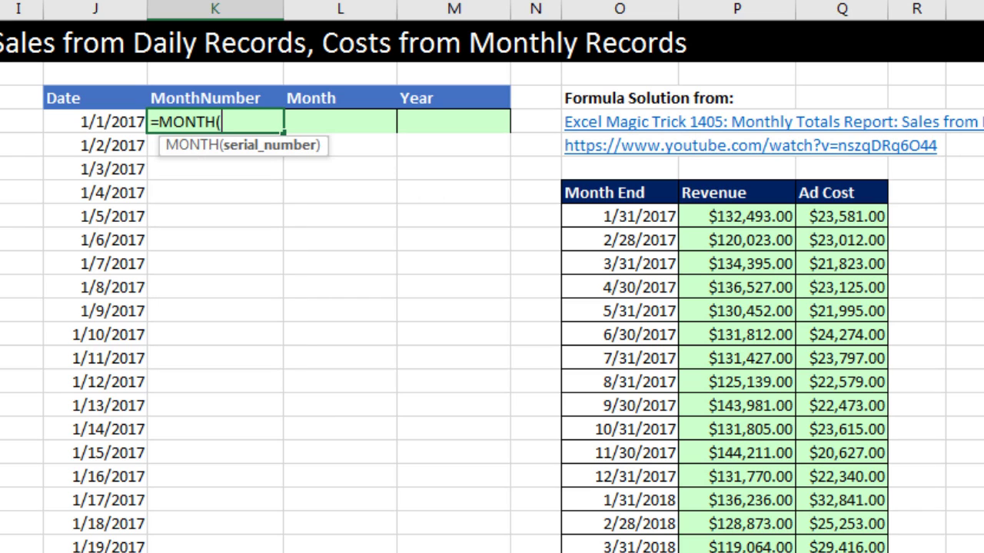
{"action": "key", "text": "Left"}
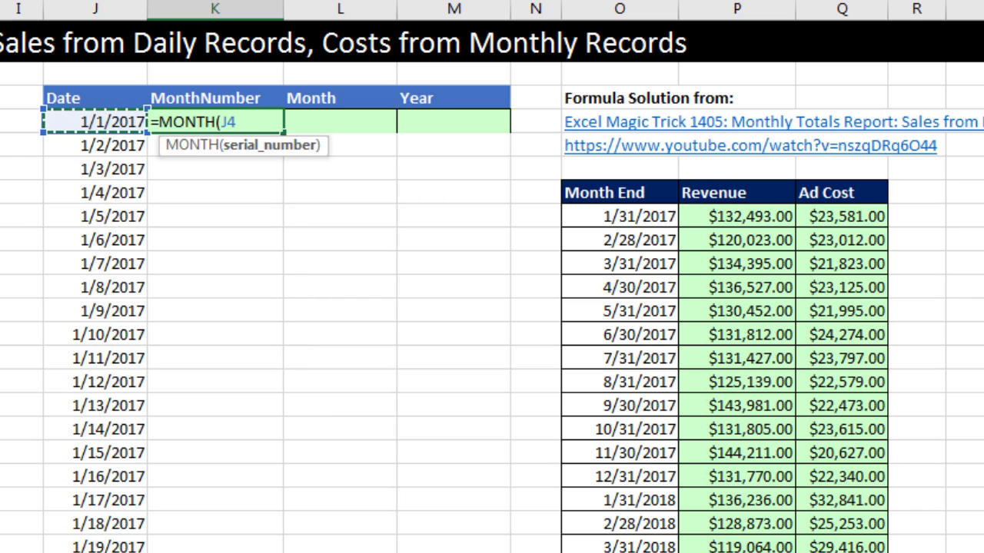
{"action": "type", "text": ")"}
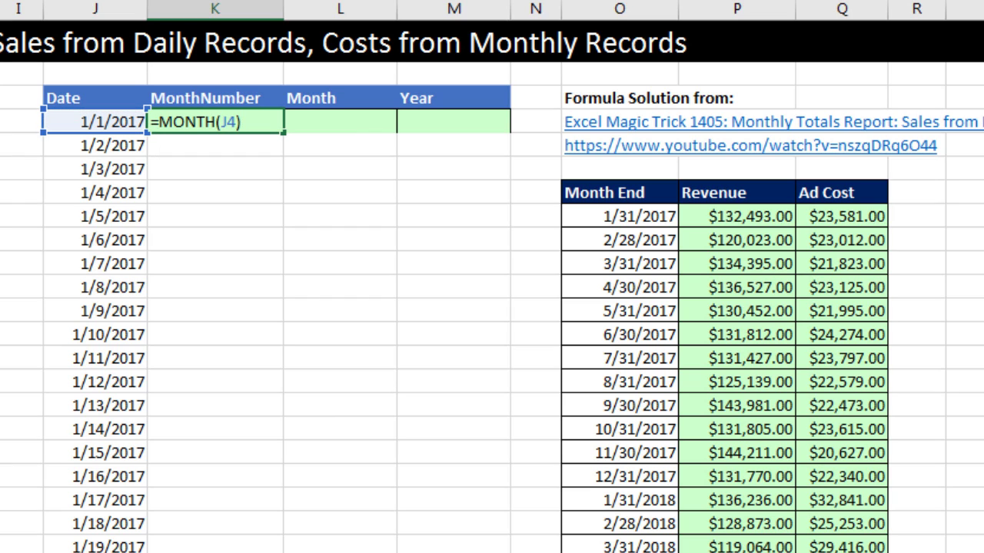
{"action": "key", "text": "ctrl+Return"}
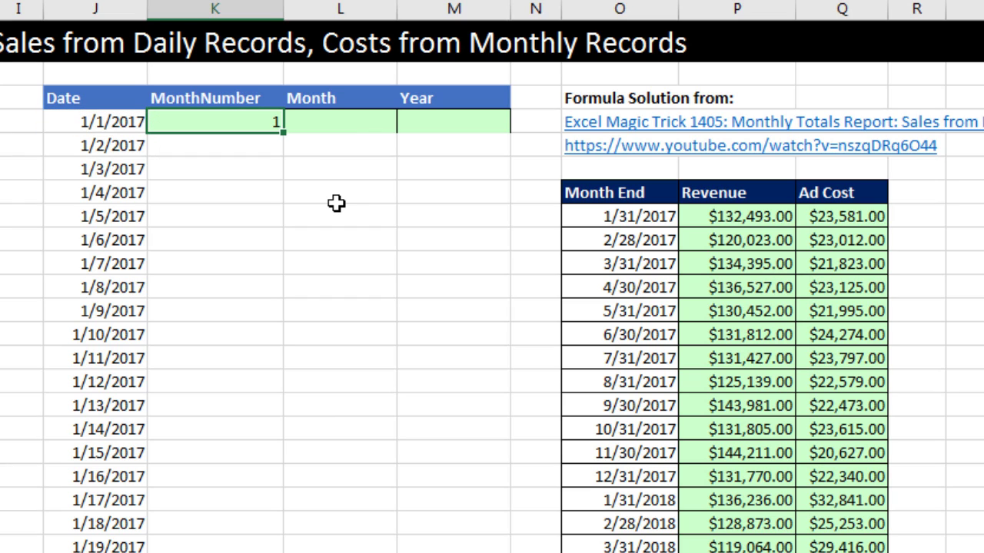
Enter the formula =TEXT(J4,"mmm") in the first Month cell, L4, to return the abbreviated month name.
{"action": "key", "text": "Right"}
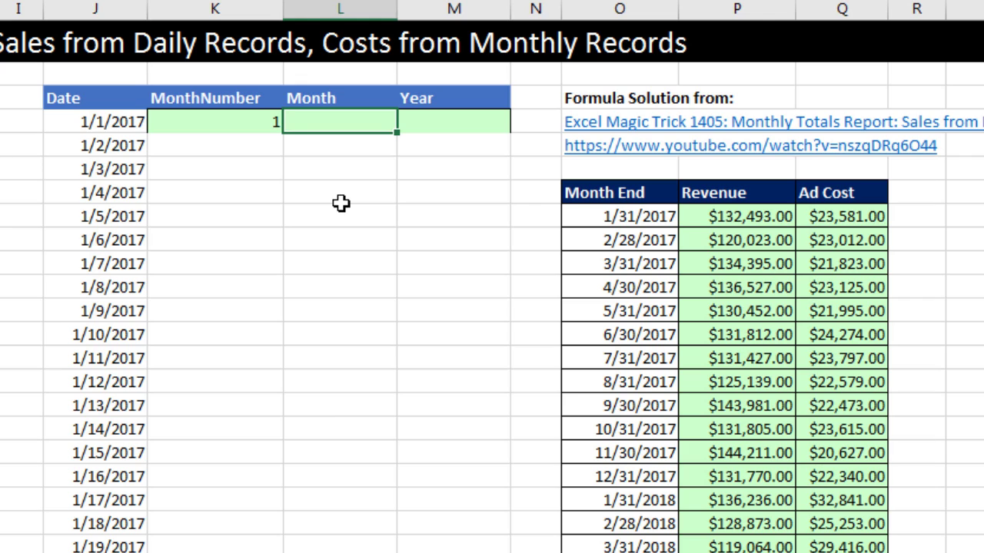
{"action": "type", "text": "=text"}
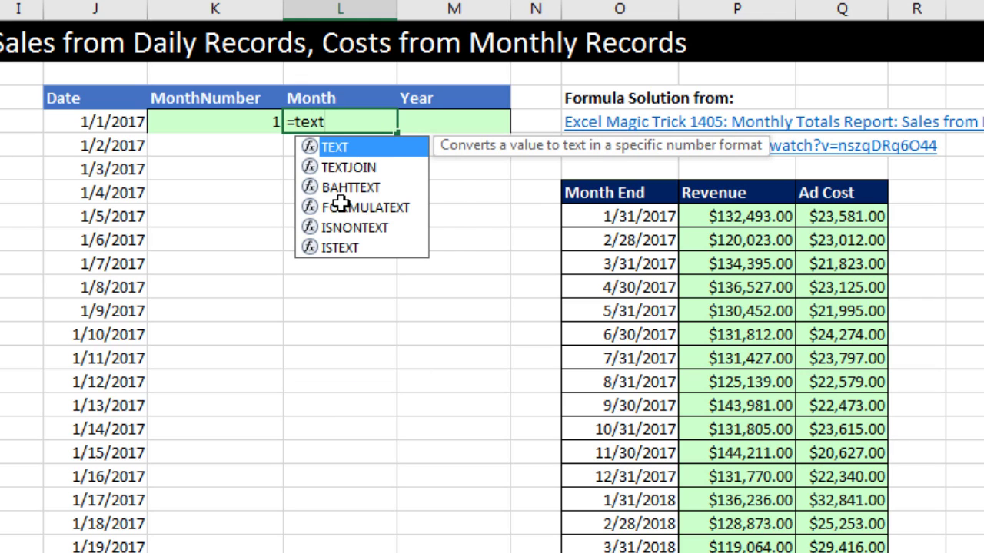
{"action": "key", "text": "Tab"}
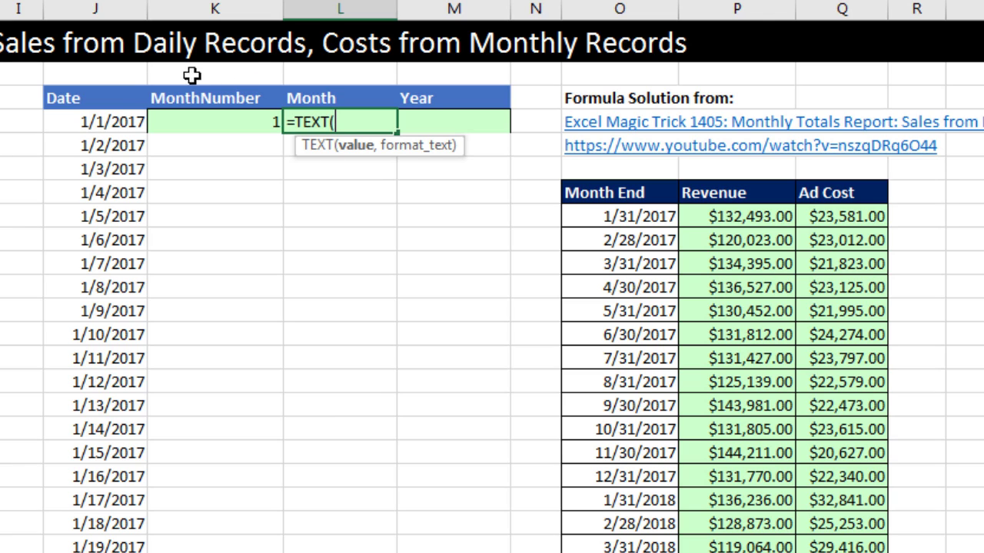
{"action": "left_click", "coordinate": [117, 121]}
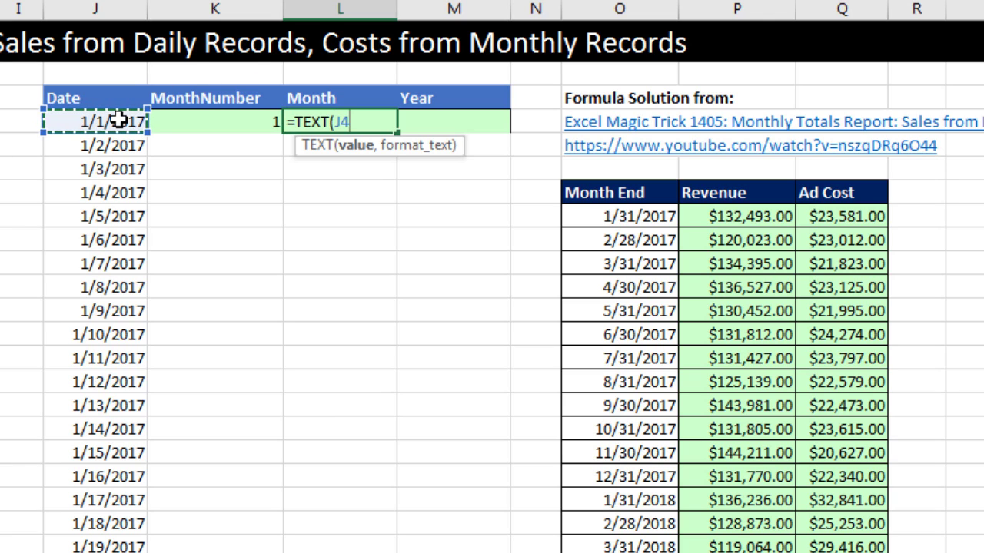
{"action": "type", "text": ","}
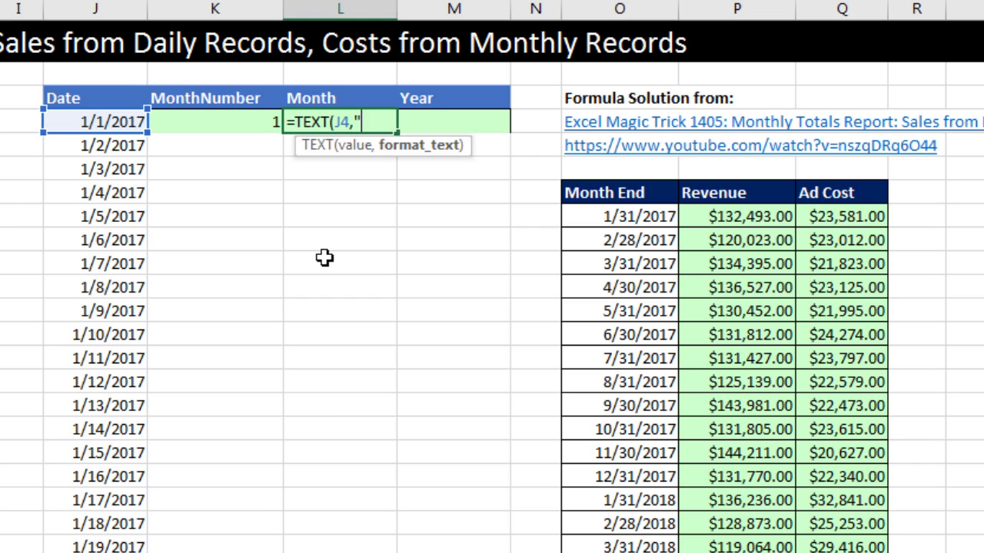
{"action": "type", "text": "mmm"}
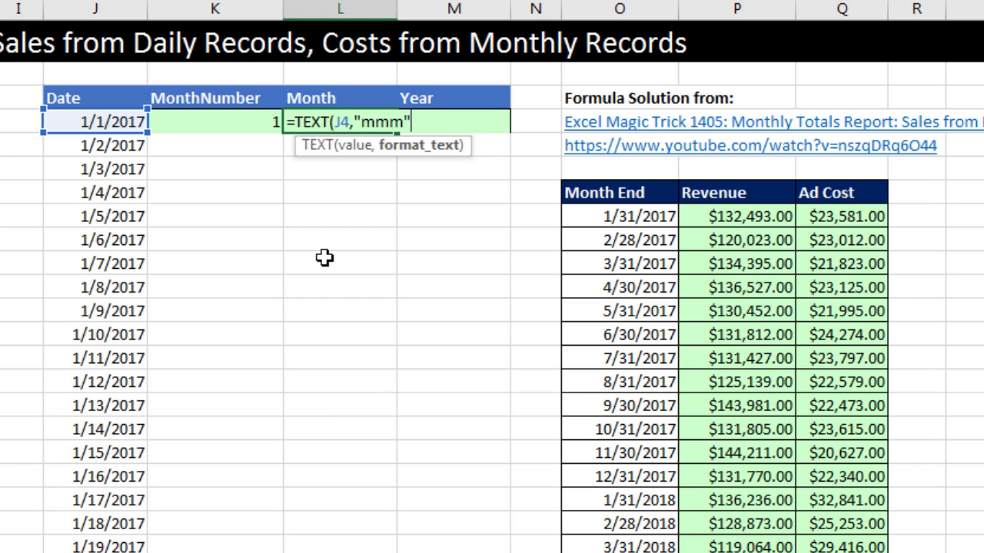
{"action": "type", "text": "\")"}
{"action": "key", "text": "Tab"}
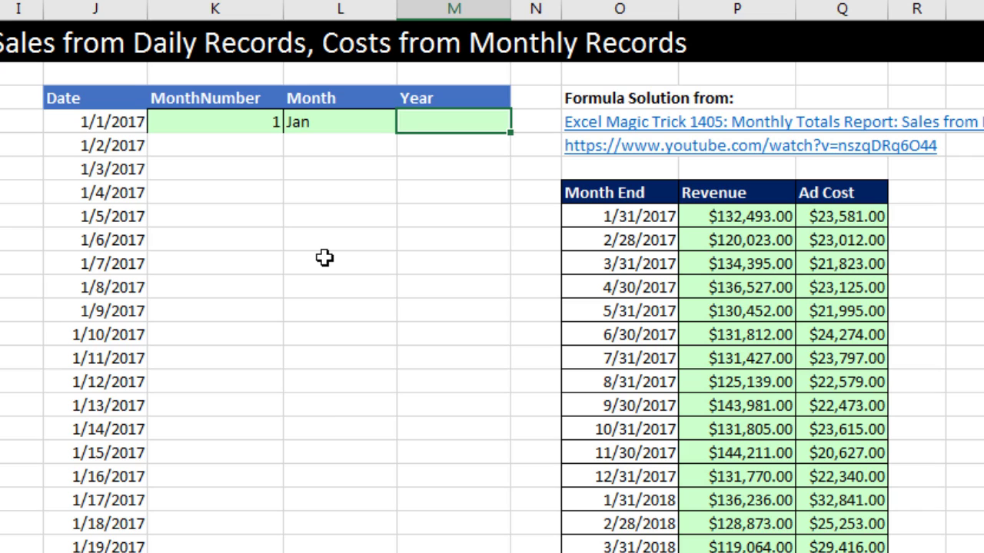
Enter the formula =YEAR(J4) in the first Year cell, M4.
{"action": "type", "text": "=ye"}
{"action": "key", "text": "Tab"}
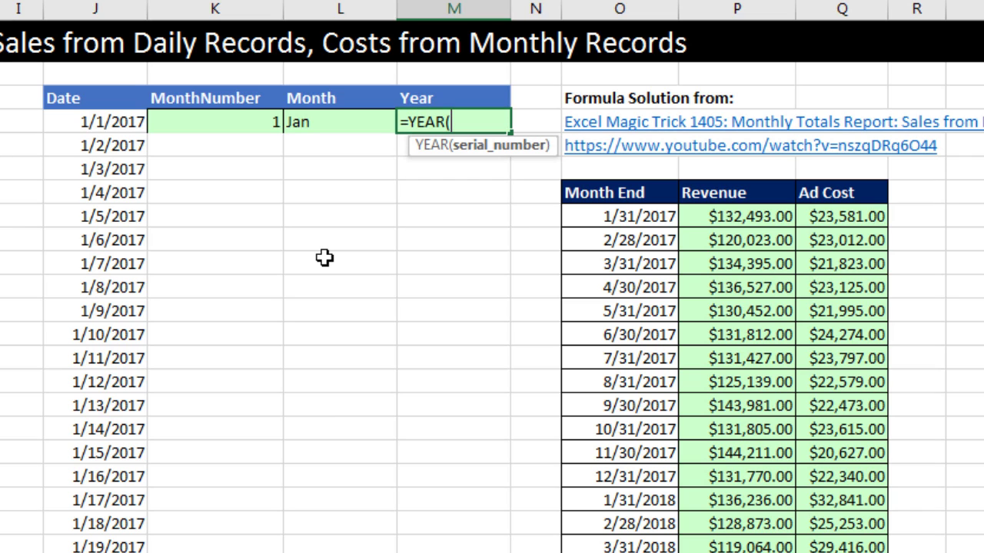
{"action": "key", "text": "Left"}
{"action": "key", "text": "Left"}
{"action": "key", "text": "Left"}
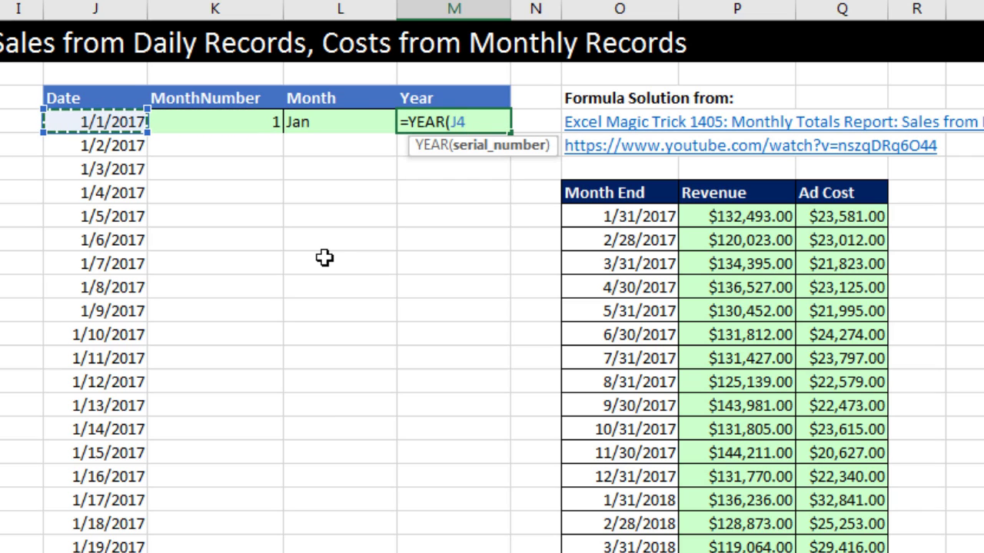
{"action": "key", "text": "ctrl+Return"}
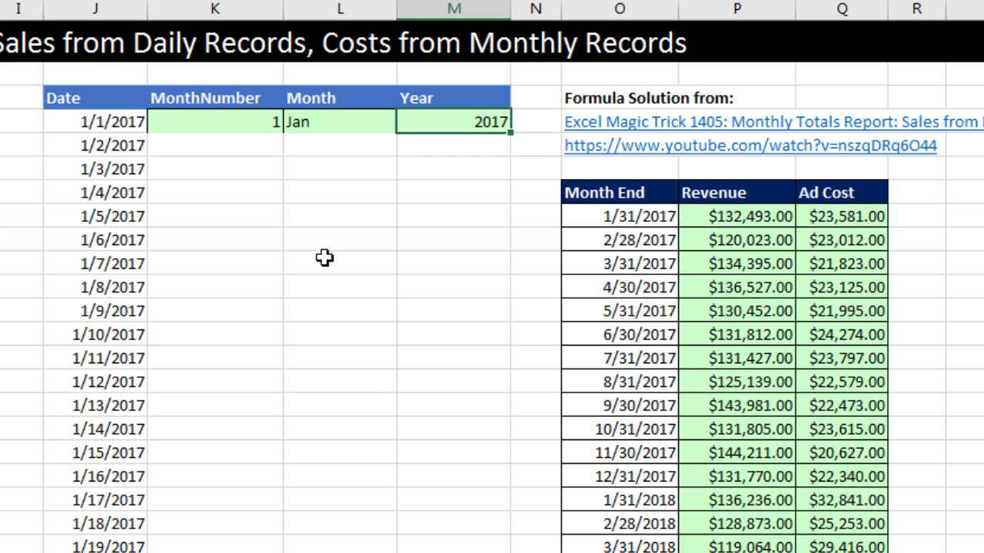
Fill the MonthNumber, Month and Year formulas in K4:M4 down to the last date in the Date column.
{"action": "left_click_drag", "start_coordinate": [261, 119], "coordinate": [450, 116]}
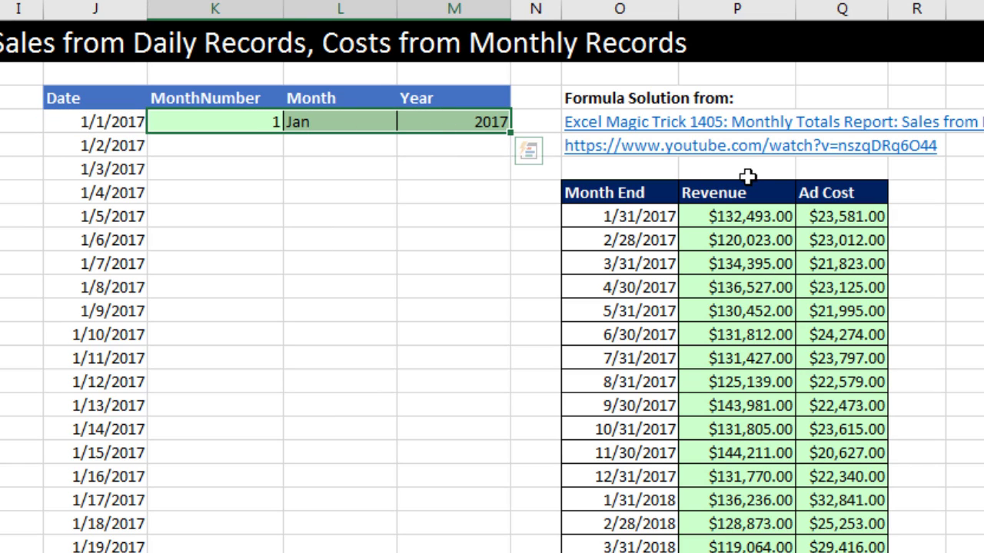
{"action": "double_click", "coordinate": [511, 134]}
{"action": "left_click", "coordinate": [413, 198]}
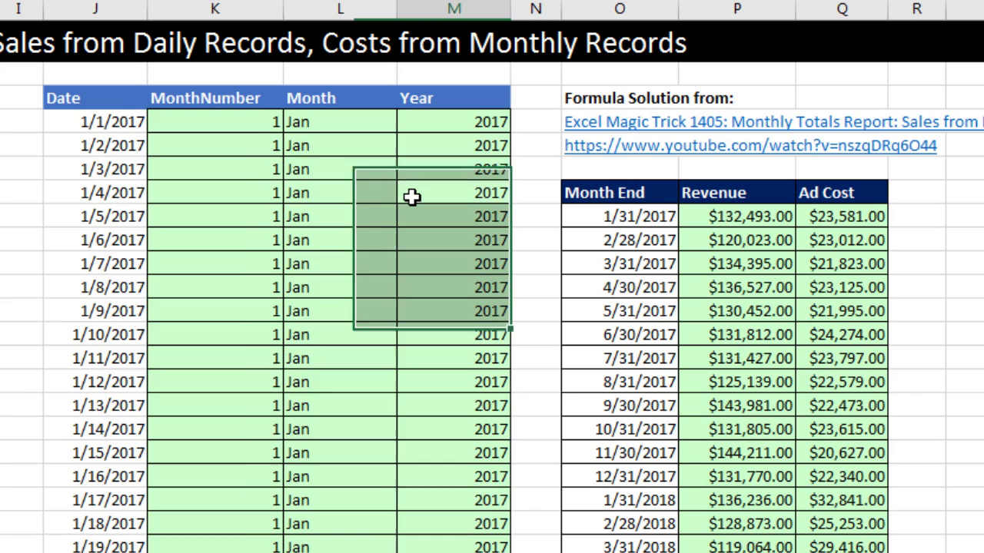
Check the Year and MonthNumber formulas in the last row of the date data, then return to the header row.
{"action": "key", "text": "ctrl+Down"}
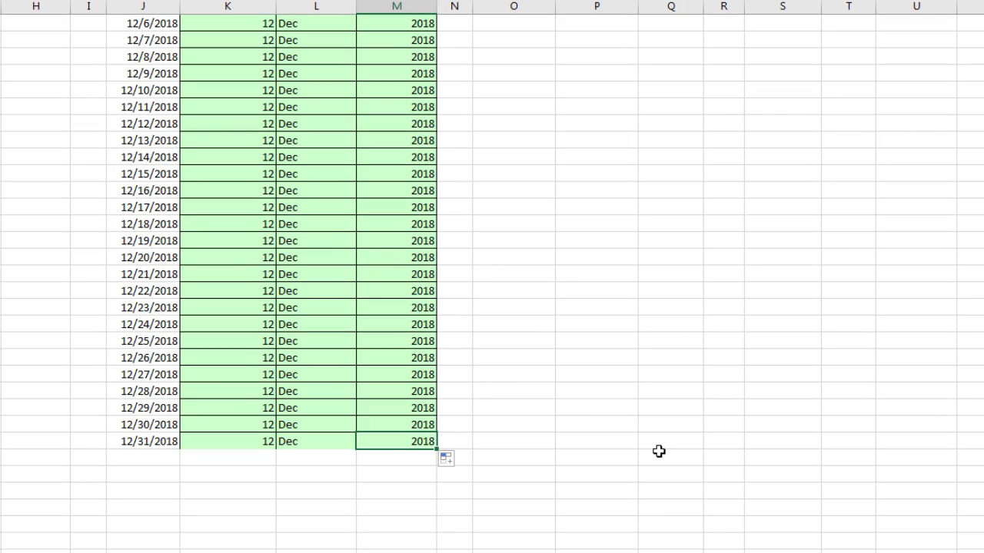
{"action": "key", "text": "F2"}
{"action": "key", "text": "shift+Tab"}
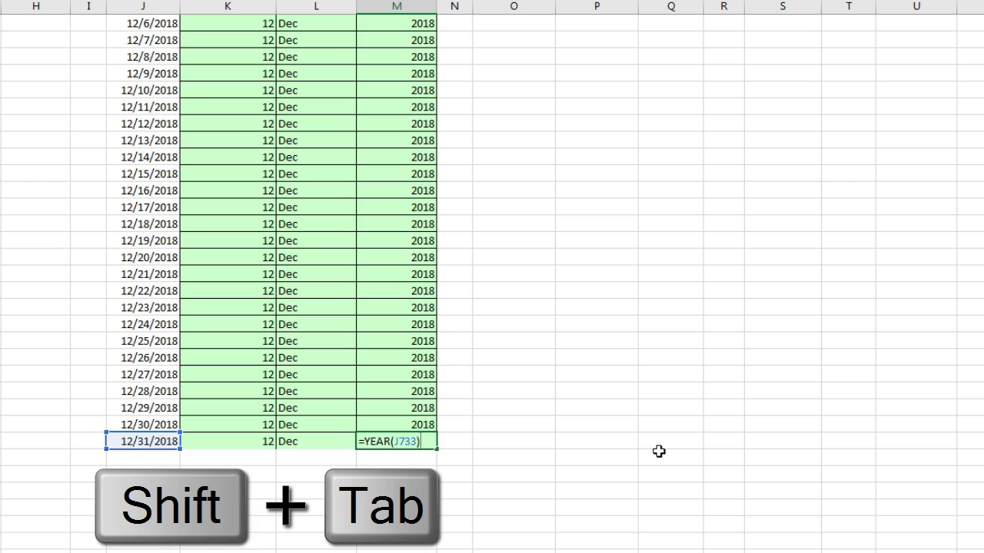
{"action": "key", "text": "F2"}
{"action": "key", "text": "shift+Tab"}
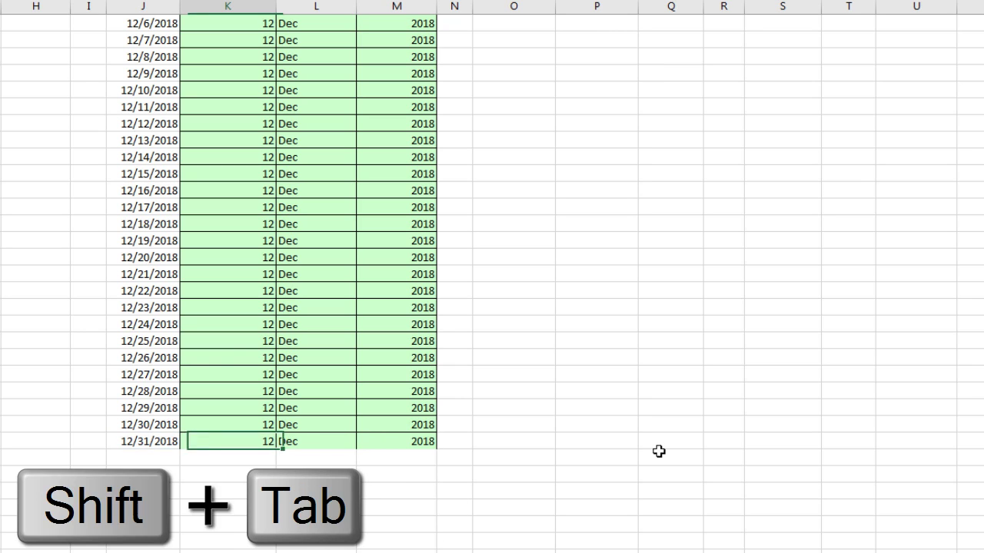
{"action": "key", "text": "F2"}
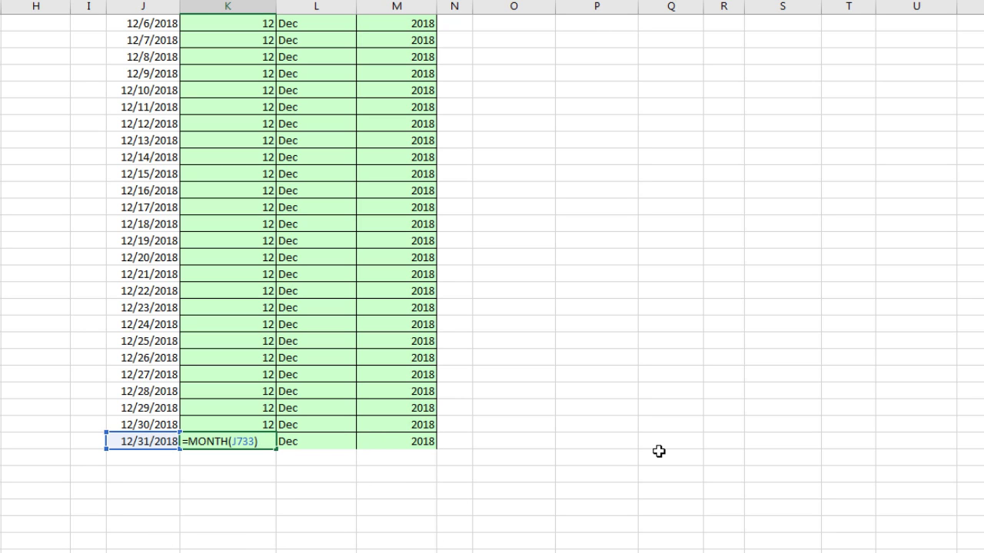
{"action": "key", "text": "Escape"}
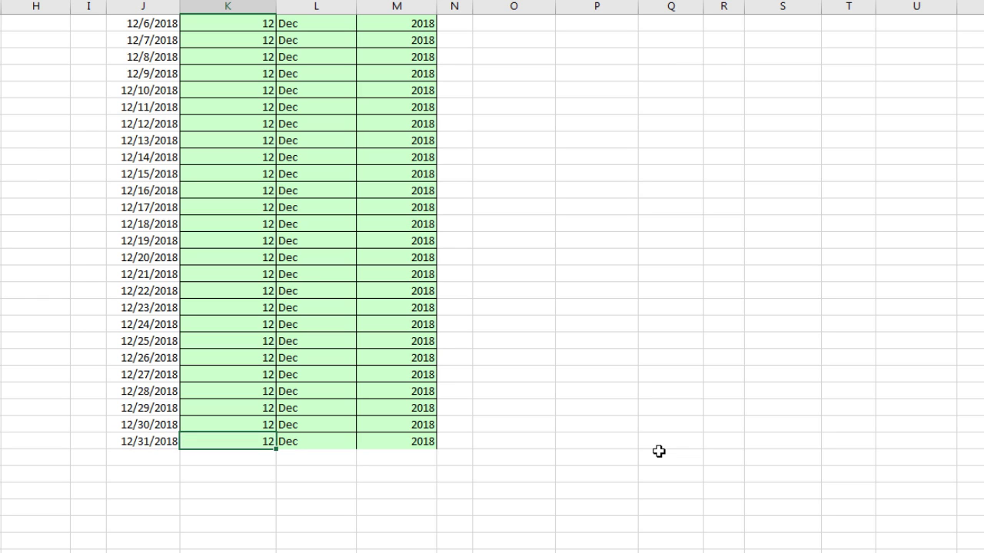
{"action": "key", "text": "ctrl+Up"}
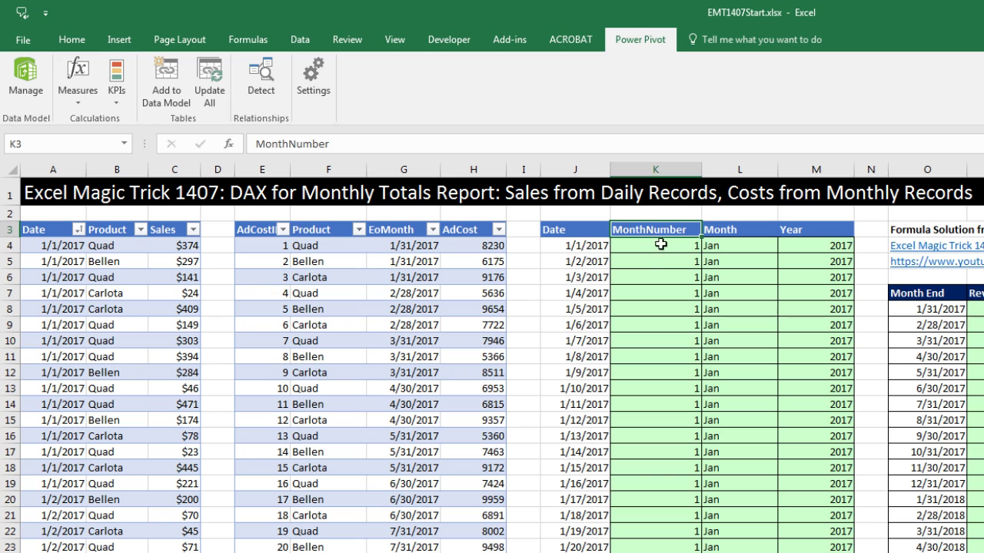
Convert the date range J3:M733 into an Excel table with headers.
{"action": "left_click", "coordinate": [117, 43]}
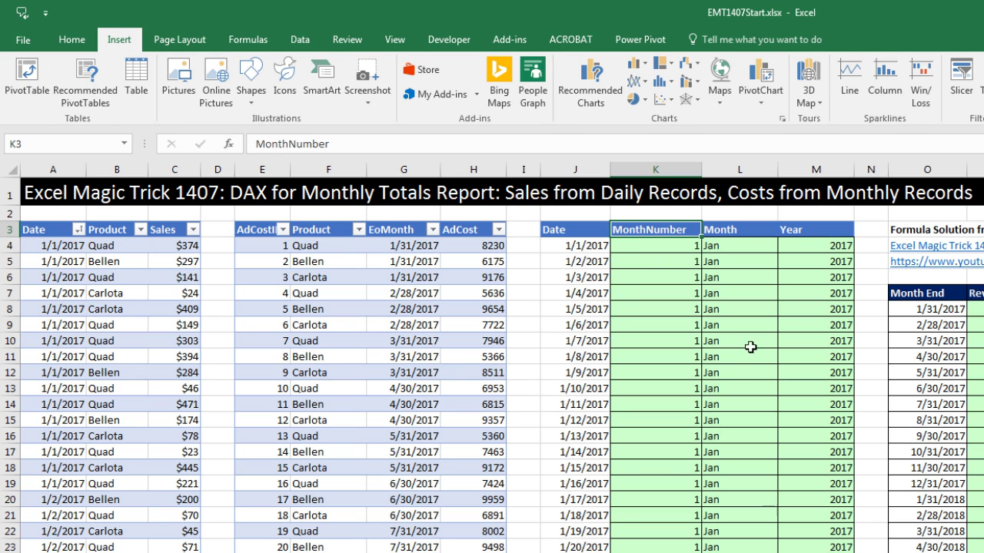
{"action": "key", "text": "ctrl+t"}
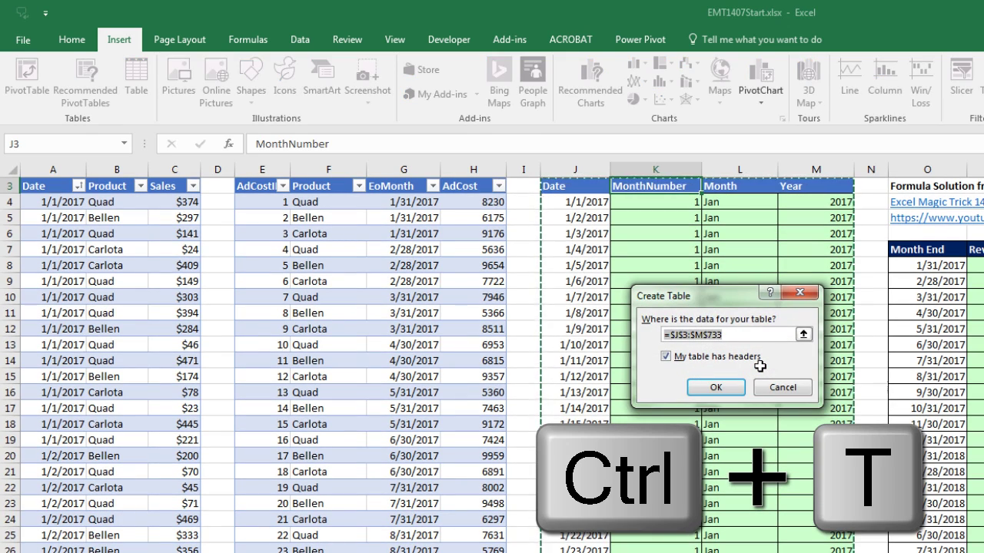
{"action": "key", "text": "Return"}
{"action": "scroll", "coordinate": [759, 366], "scroll_direction": "up", "scroll_amount": 1}
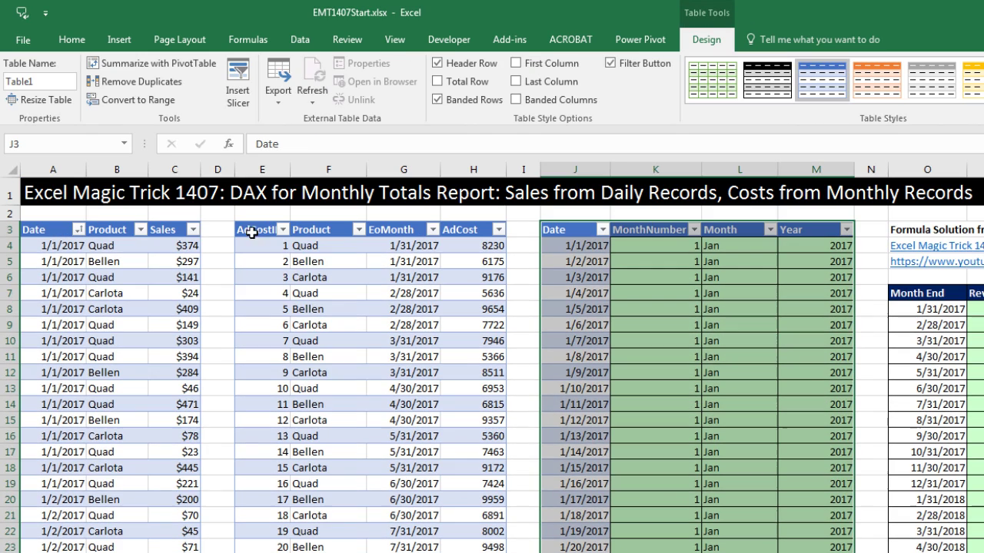
Add the fSales table of daily sales records to the Power Pivot data model.
{"action": "left_click", "coordinate": [105, 259]}
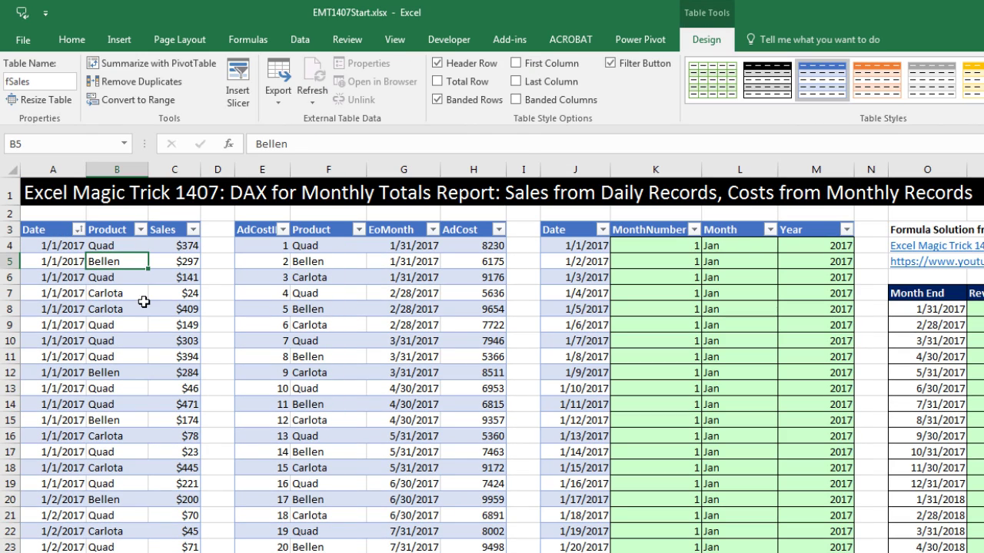
{"action": "left_click", "coordinate": [640, 39]}
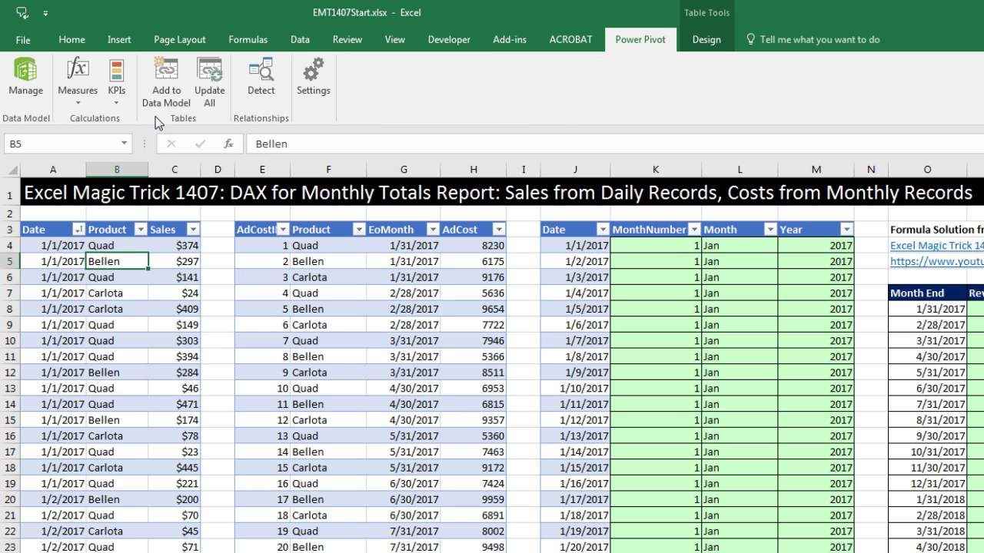
{"action": "left_click", "coordinate": [162, 87]}
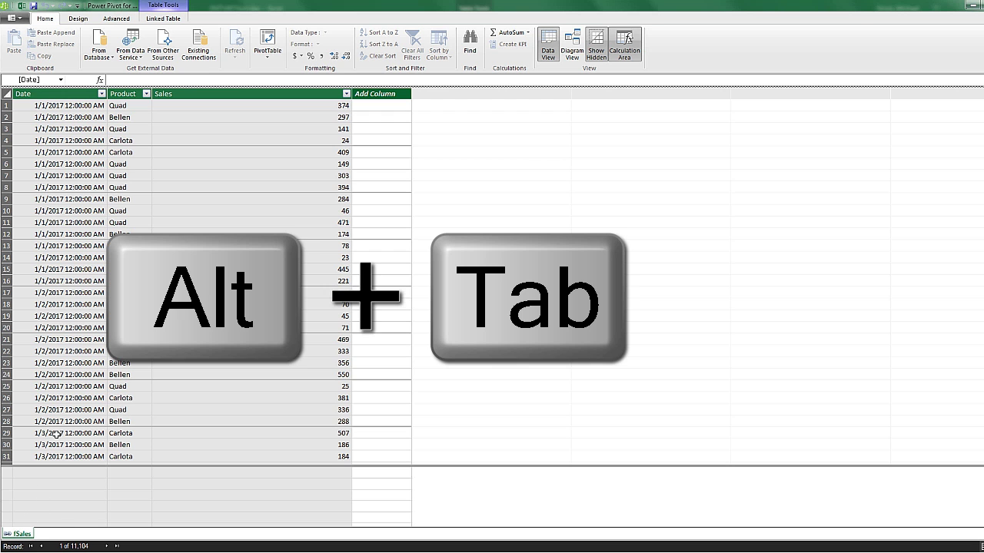
Switch back to the Excel workbook and add the fAdCost table to the data model.
{"action": "key", "text": "alt+Tab"}
{"action": "left_click", "coordinate": [215, 164]}
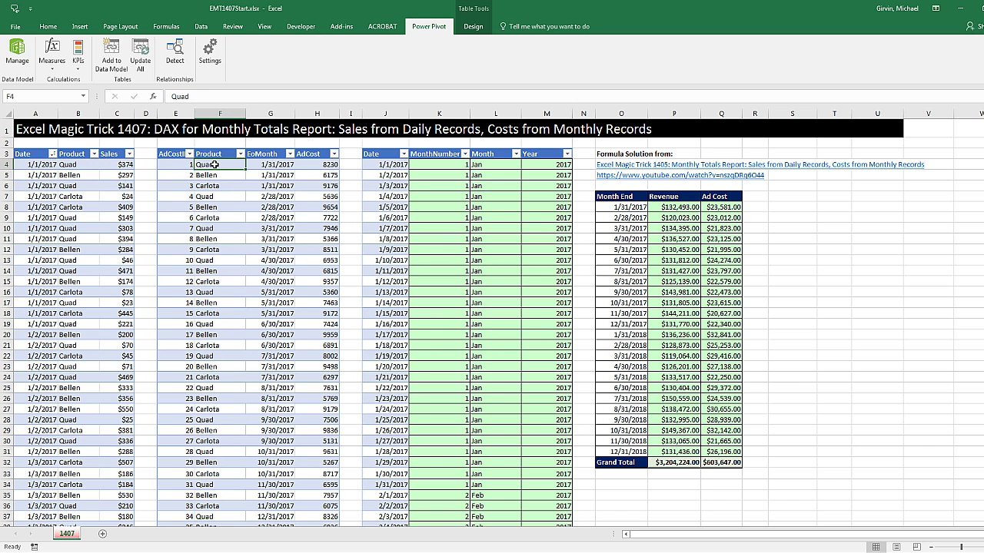
{"action": "left_click", "coordinate": [120, 67]}
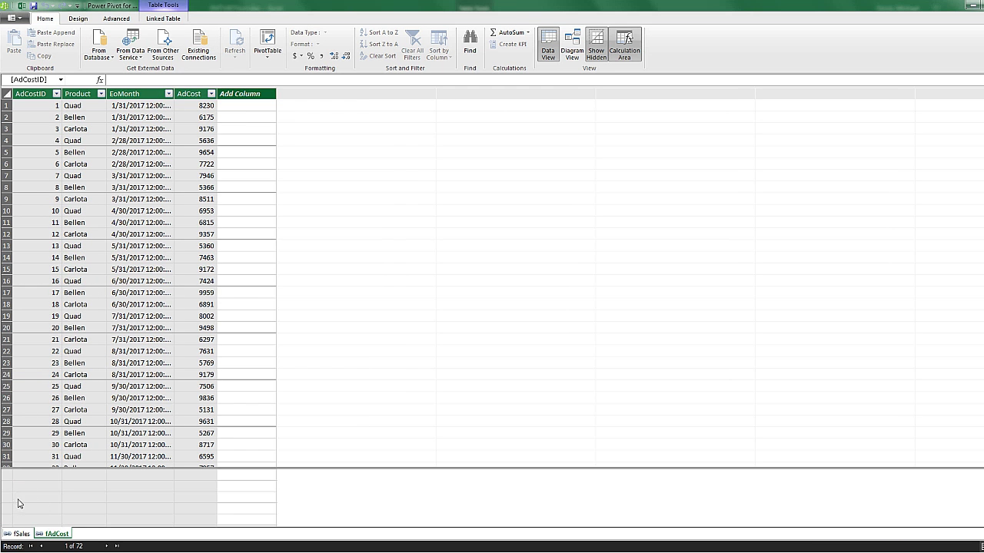
Back in the Excel workbook, name the date table dDate and add it to the data model.
{"action": "key", "text": "alt+Tab"}
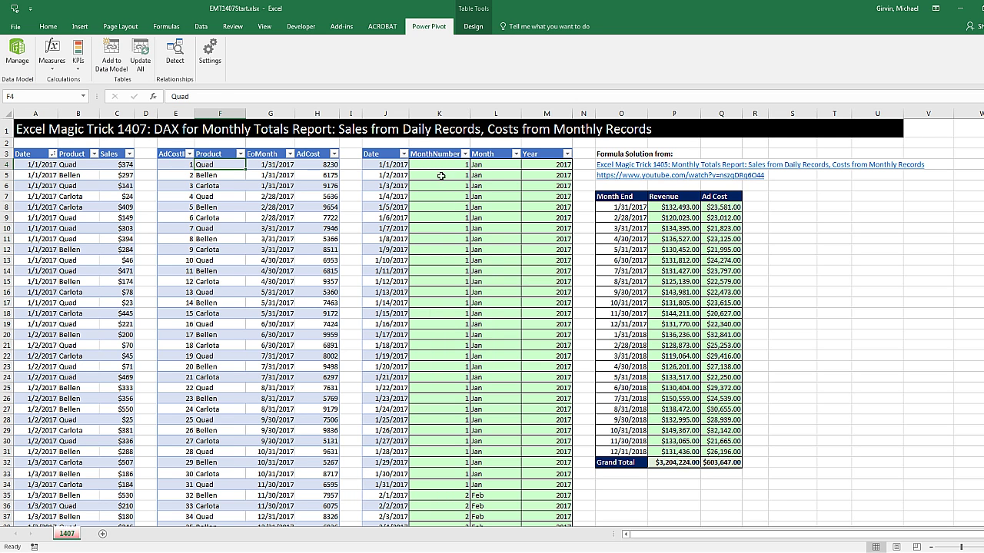
{"action": "left_click", "coordinate": [437, 153]}
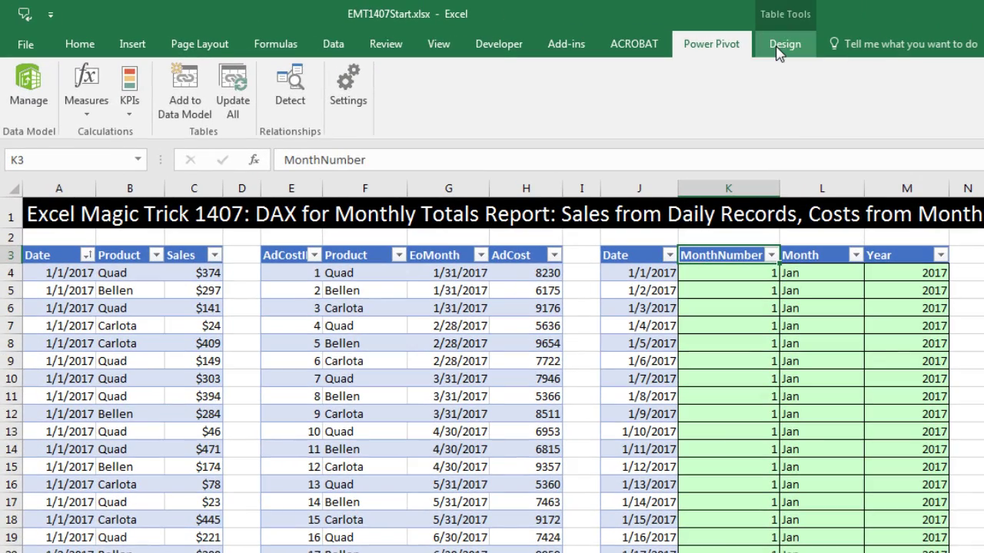
{"action": "left_click", "coordinate": [779, 51]}
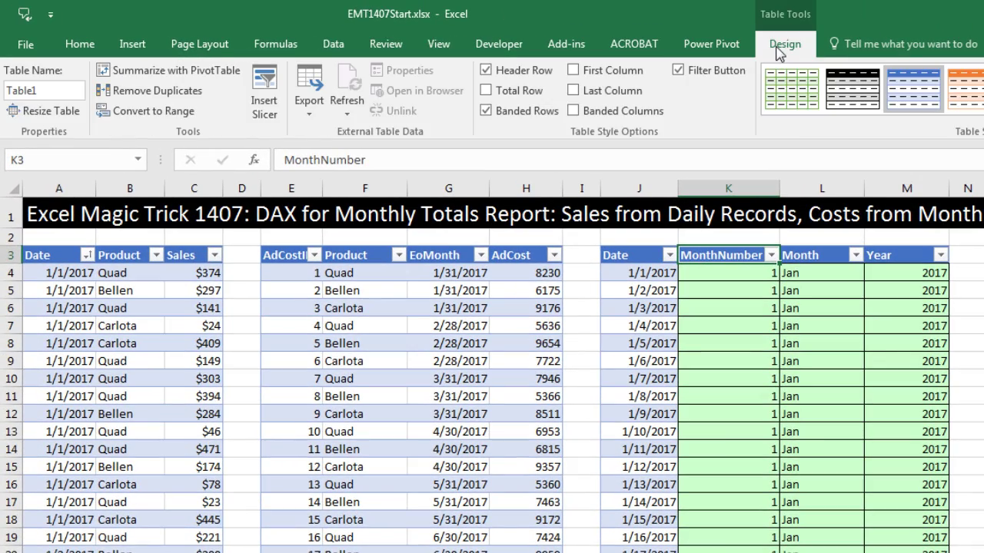
{"action": "left_click", "coordinate": [44, 88]}
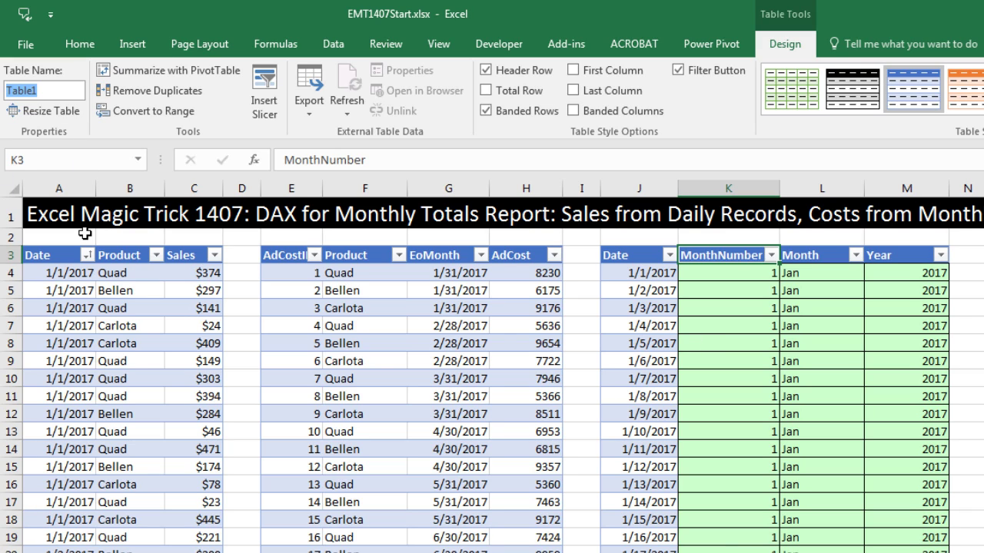
{"action": "type", "text": "dDate"}
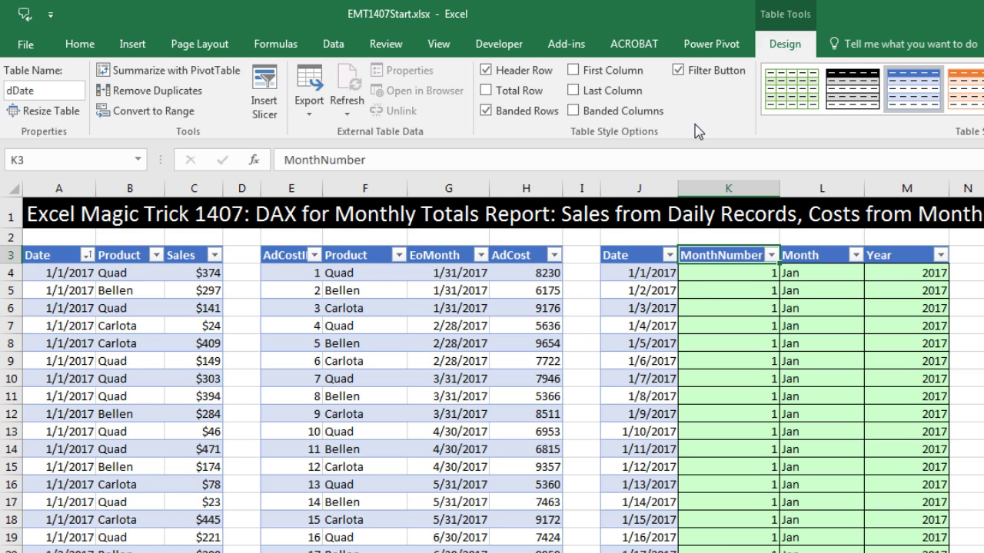
{"action": "left_click", "coordinate": [709, 46]}
{"action": "left_click", "coordinate": [183, 100]}
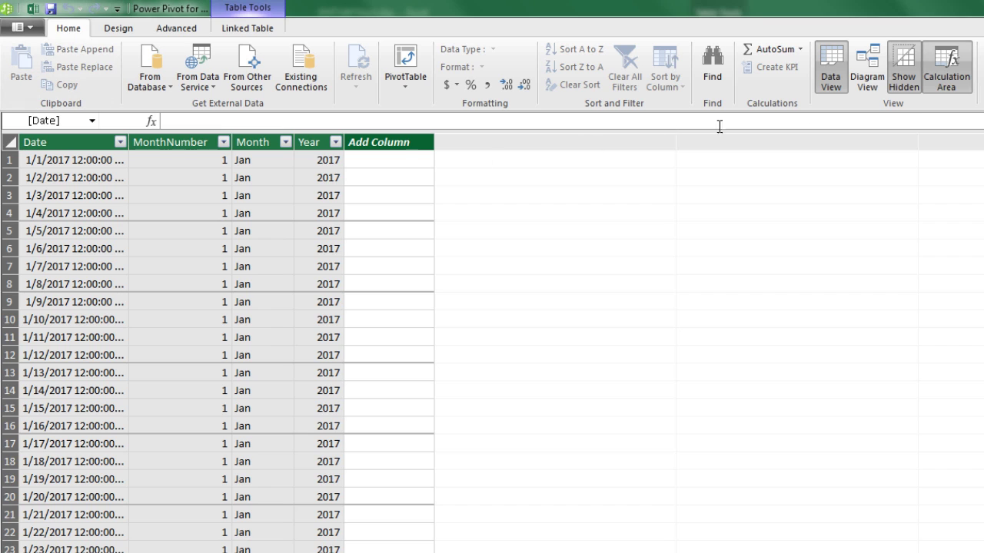
Show the data model as a diagram and arrange fAdCost above fSales, with dDate beside them.
{"action": "left_click", "coordinate": [867, 77]}
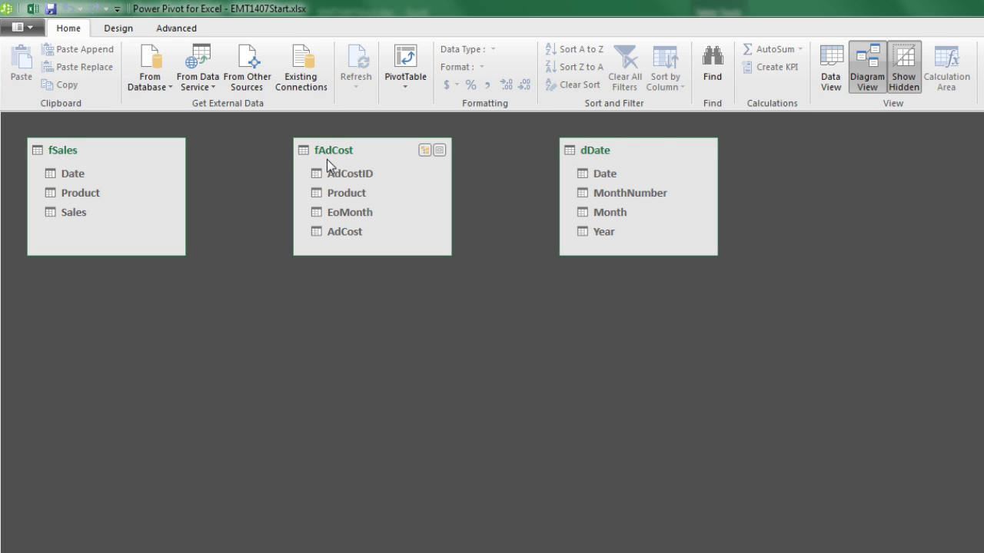
{"action": "left_click_drag", "start_coordinate": [78, 150], "coordinate": [346, 435]}
{"action": "left_click_drag", "start_coordinate": [355, 154], "coordinate": [364, 229]}
{"action": "left_click_drag", "start_coordinate": [602, 156], "coordinate": [637, 327]}
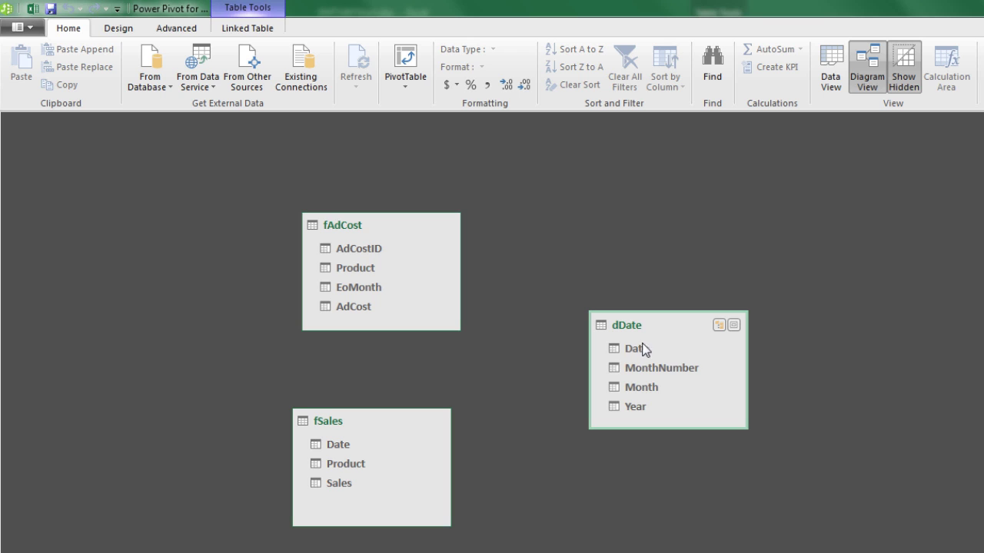
Create relationships from the dDate Date field to EoMonth in fAdCost and to Date in fSales.
{"action": "left_click_drag", "start_coordinate": [648, 350], "coordinate": [376, 287]}
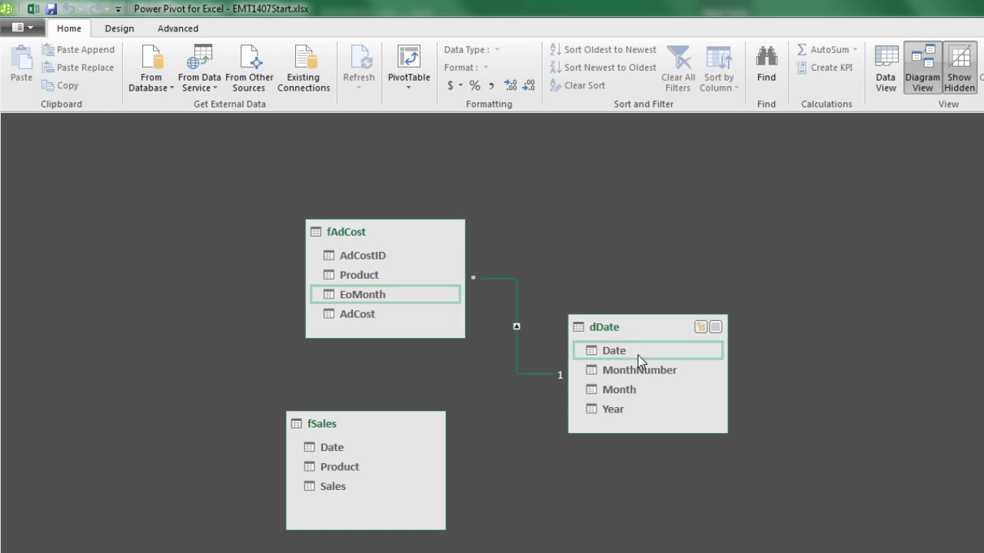
{"action": "left_click", "coordinate": [638, 355]}
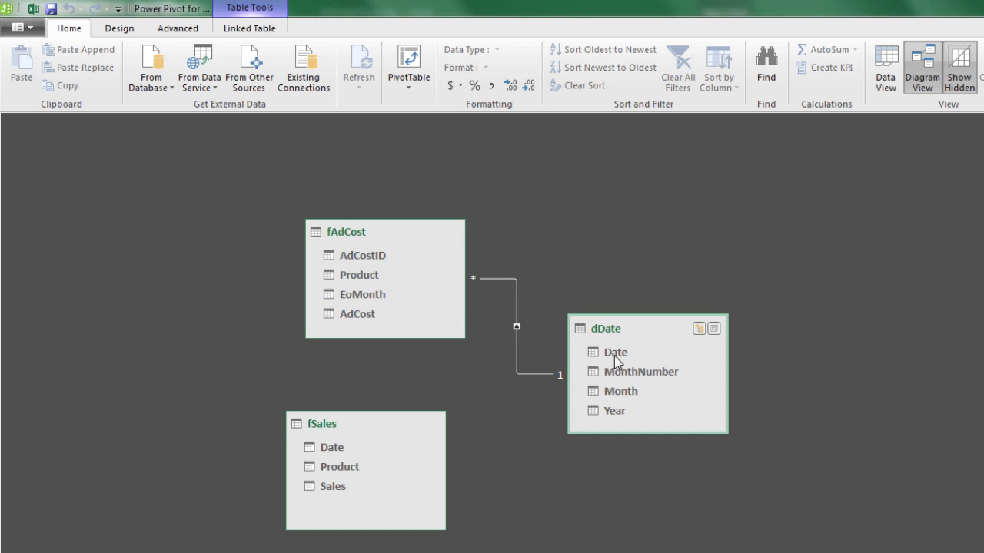
{"action": "left_click_drag", "start_coordinate": [616, 354], "coordinate": [332, 450]}
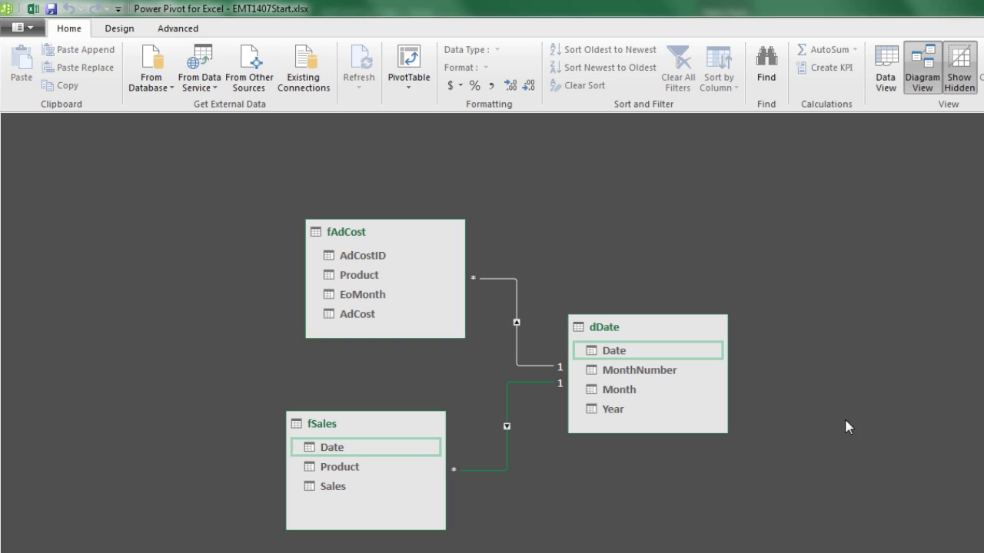
Show the fSales table in the data grid and enlarge its calculation area to start below row 10.
{"action": "left_click", "coordinate": [886, 76]}
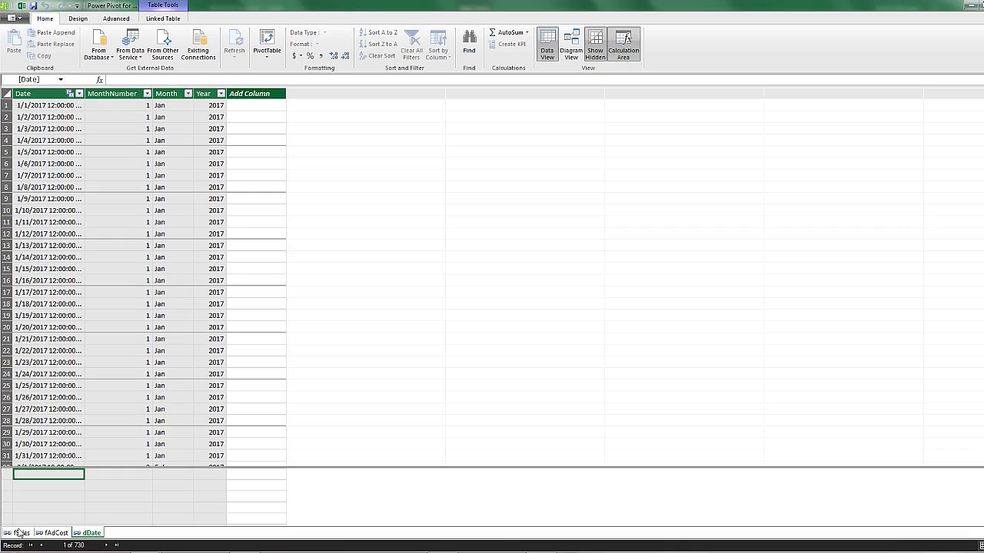
{"action": "left_click", "coordinate": [17, 536]}
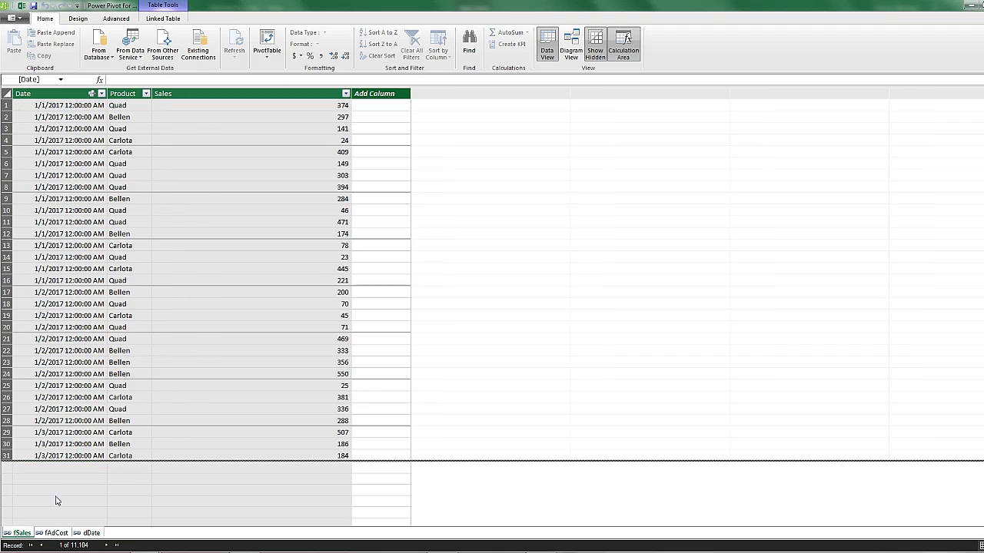
{"action": "left_click_drag", "start_coordinate": [154, 461], "coordinate": [154, 247]}
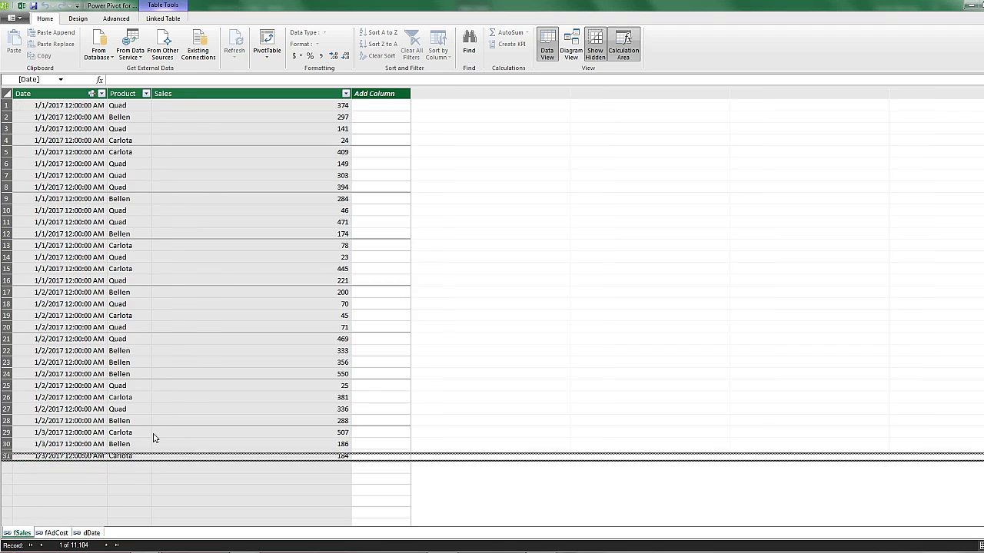
{"action": "left_click_drag", "start_coordinate": [177, 283], "coordinate": [188, 249]}
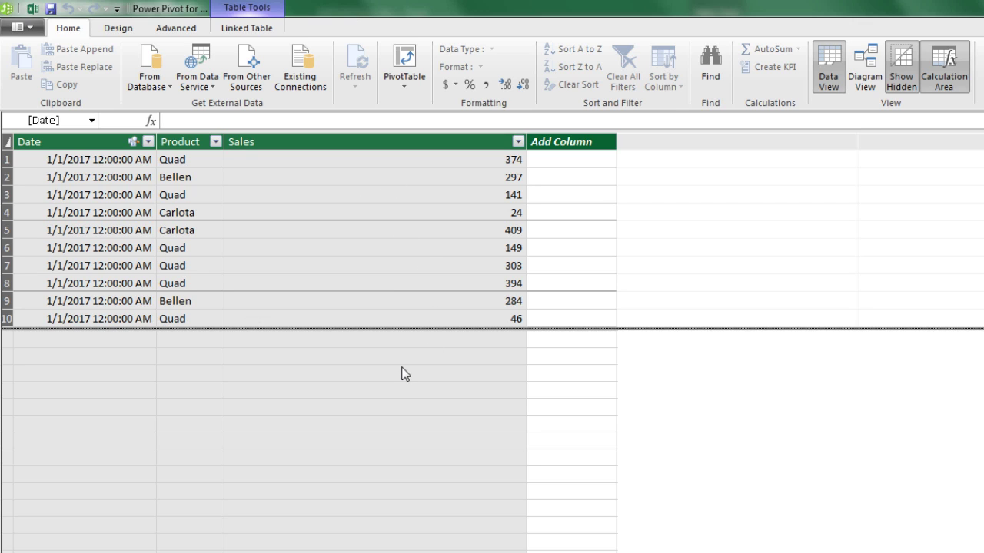
In the calculation area below the Sales column, create the measure Total Revenue:=SUM(fSales[Sales]) and format it as $ English (United States) currency.
{"action": "left_click", "coordinate": [392, 363]}
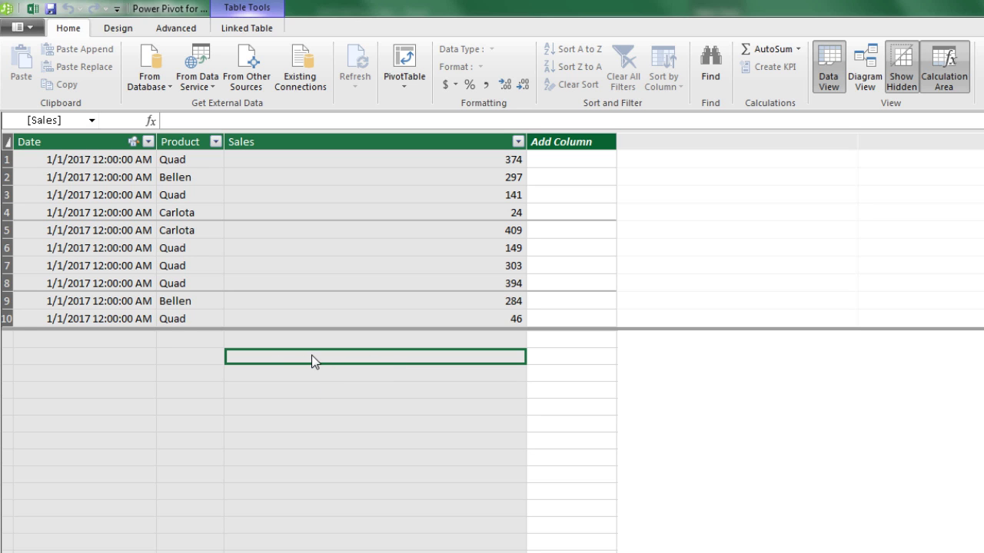
{"action": "type", "text": "Total"}
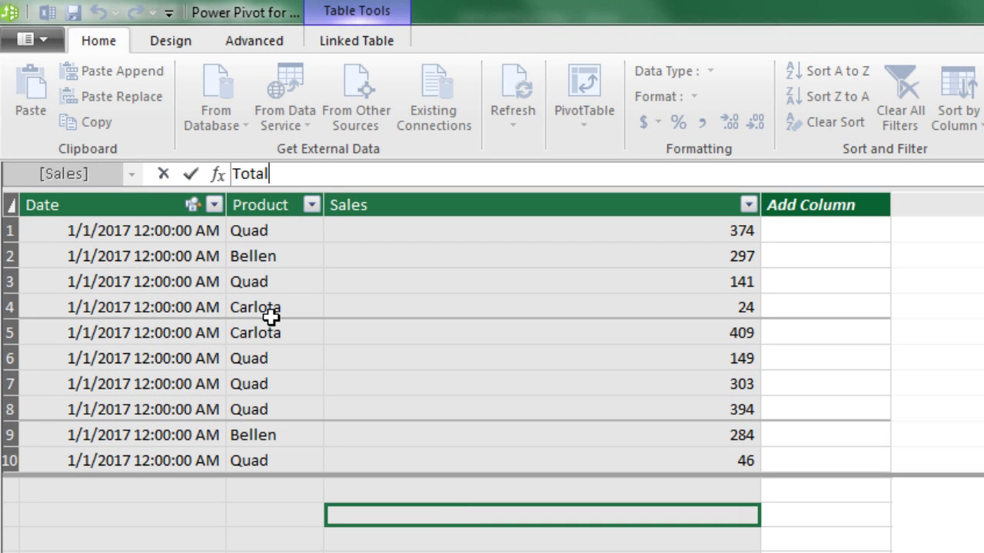
{"action": "type", "text": " Revenue"}
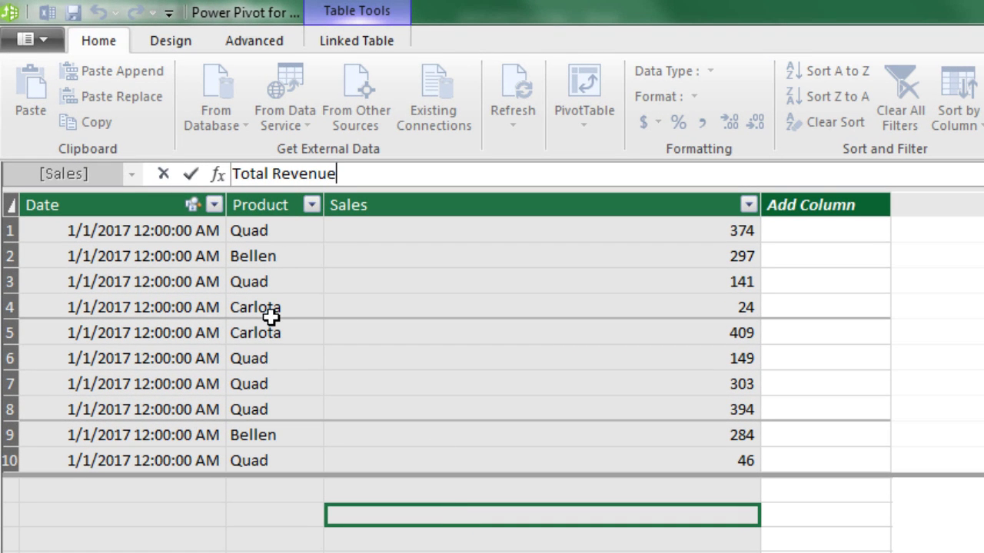
{"action": "type", "text": ":=sum"}
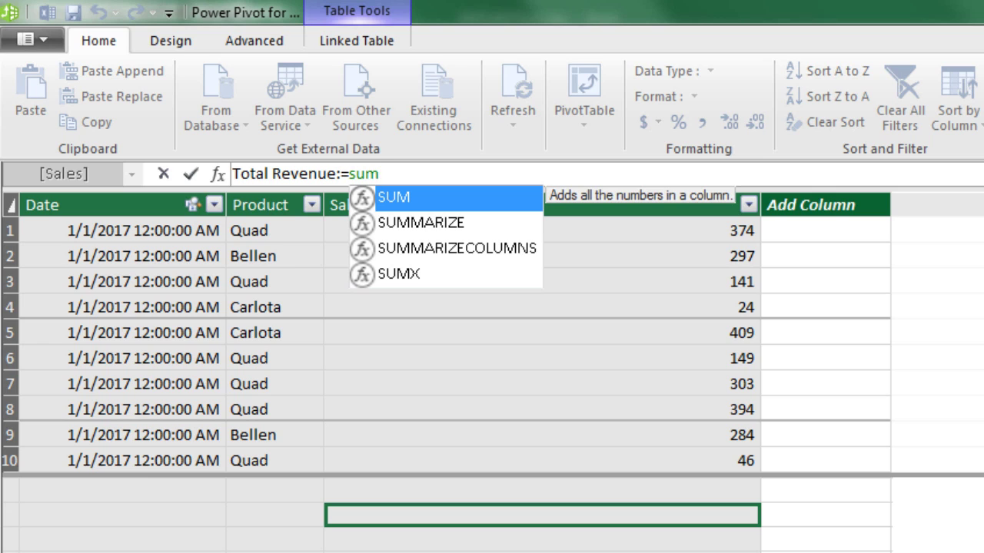
{"action": "key", "text": "Tab"}
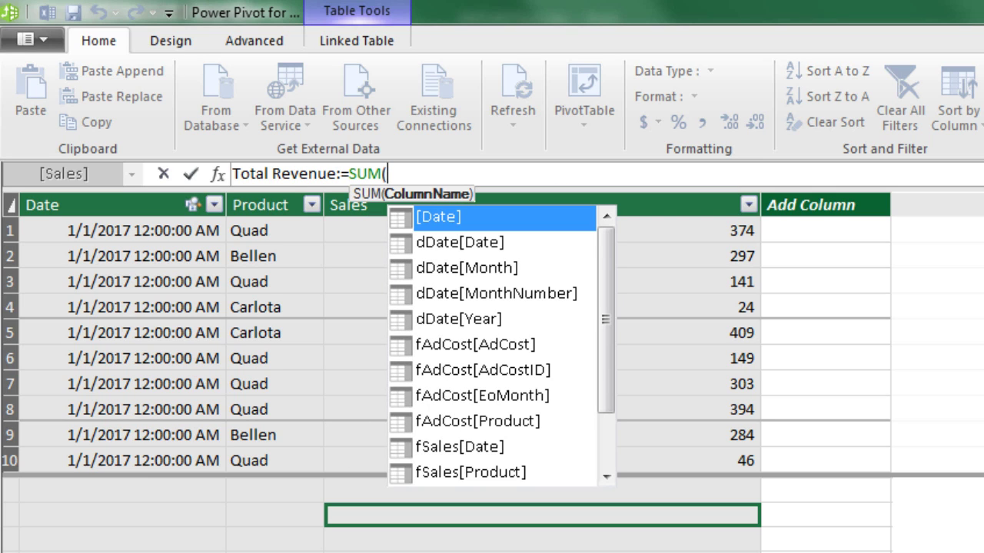
{"action": "type", "text": "f"}
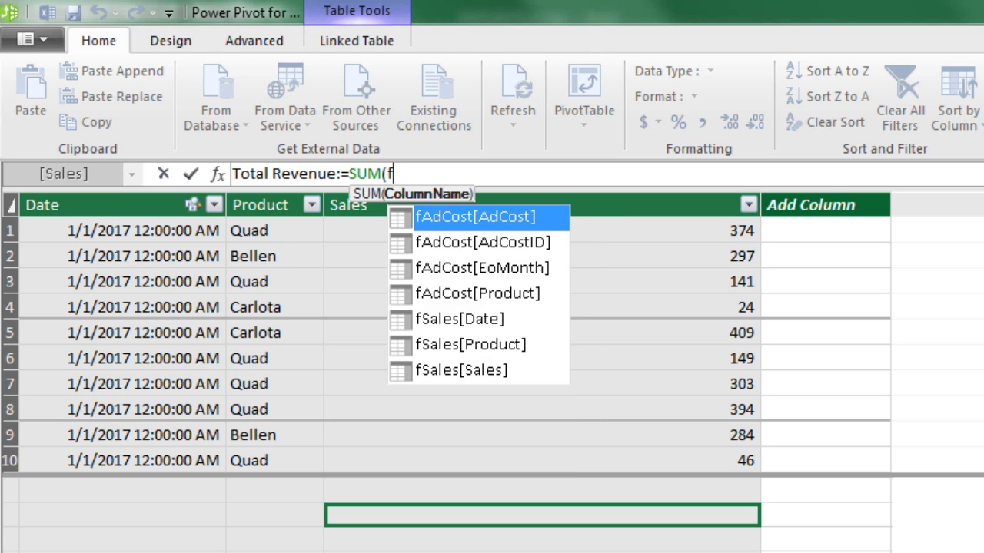
{"action": "type", "text": "s"}
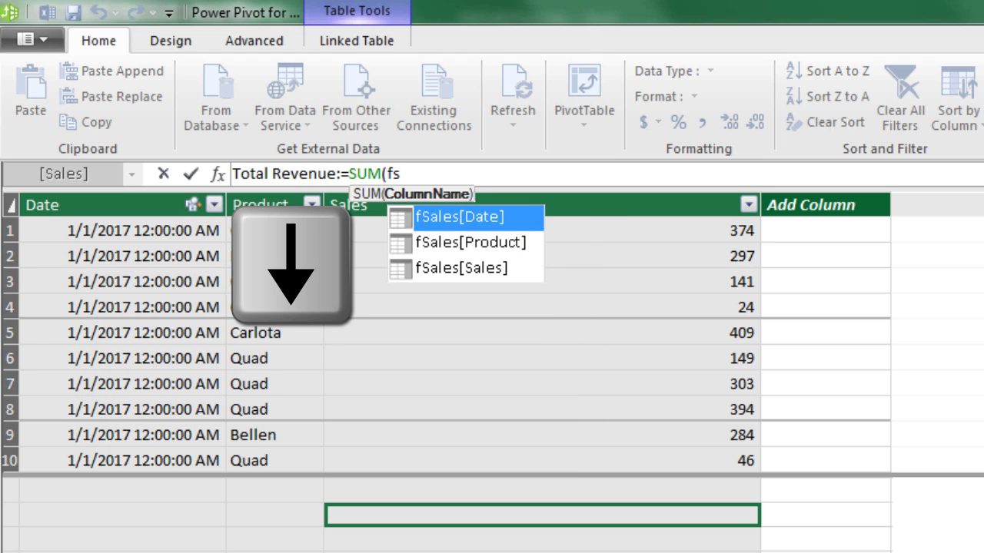
{"action": "key", "text": "Down"}
{"action": "key", "text": "Down"}
{"action": "key", "text": "Tab"}
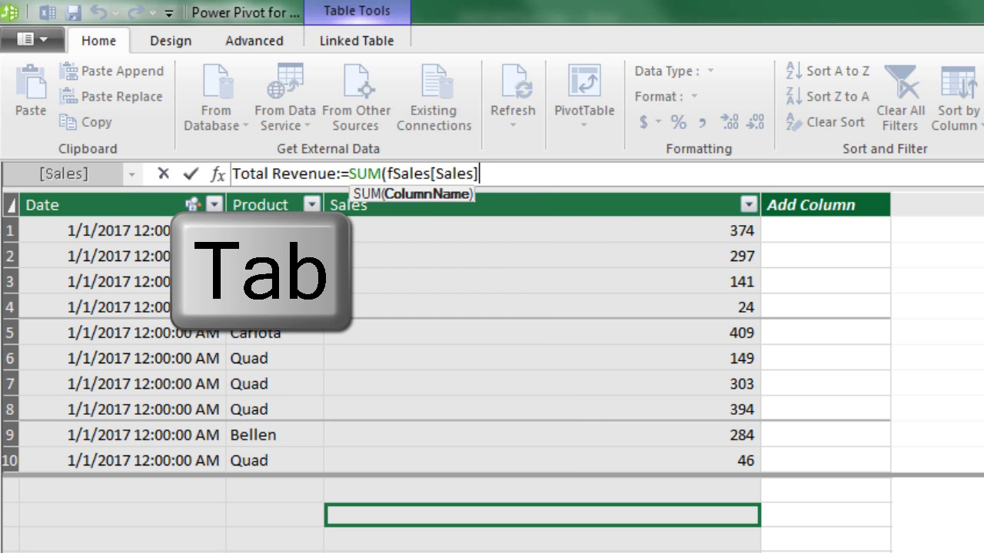
{"action": "type", "text": ")"}
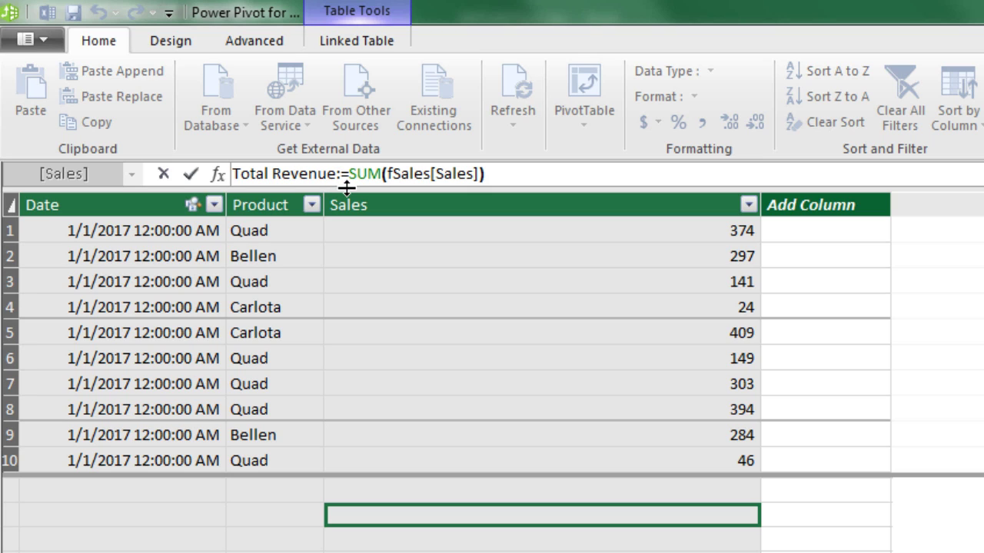
{"action": "left_click", "coordinate": [411, 175]}
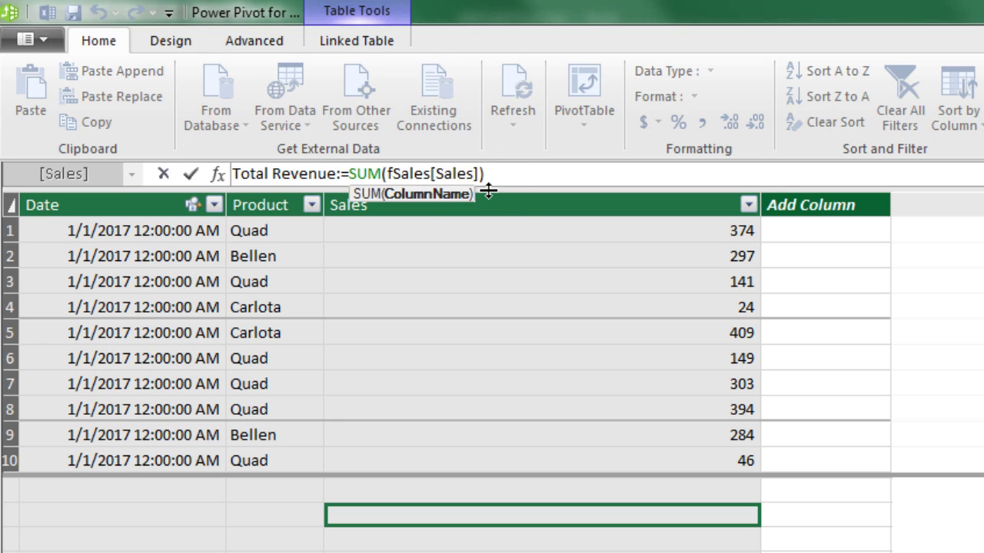
{"action": "key", "text": "Return"}
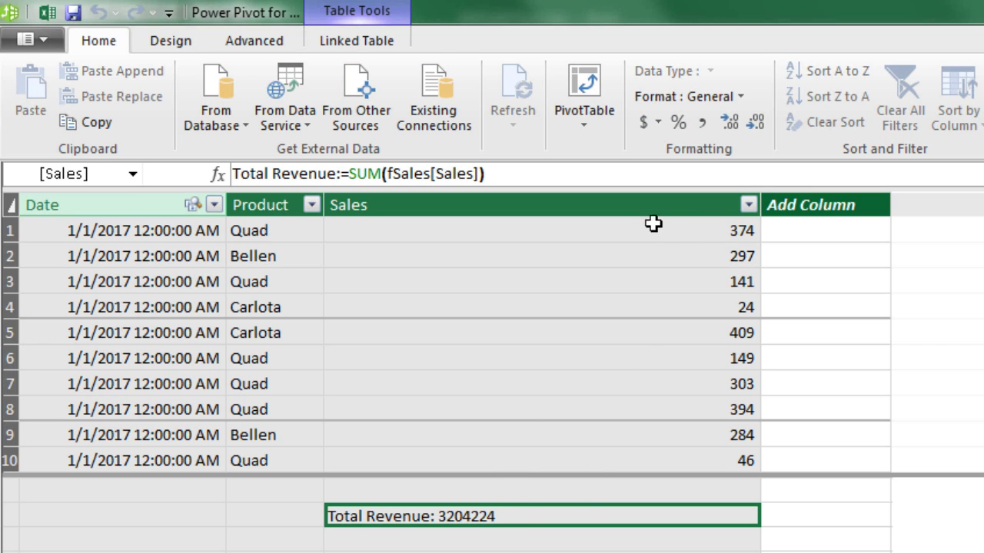
{"action": "left_click", "coordinate": [660, 125]}
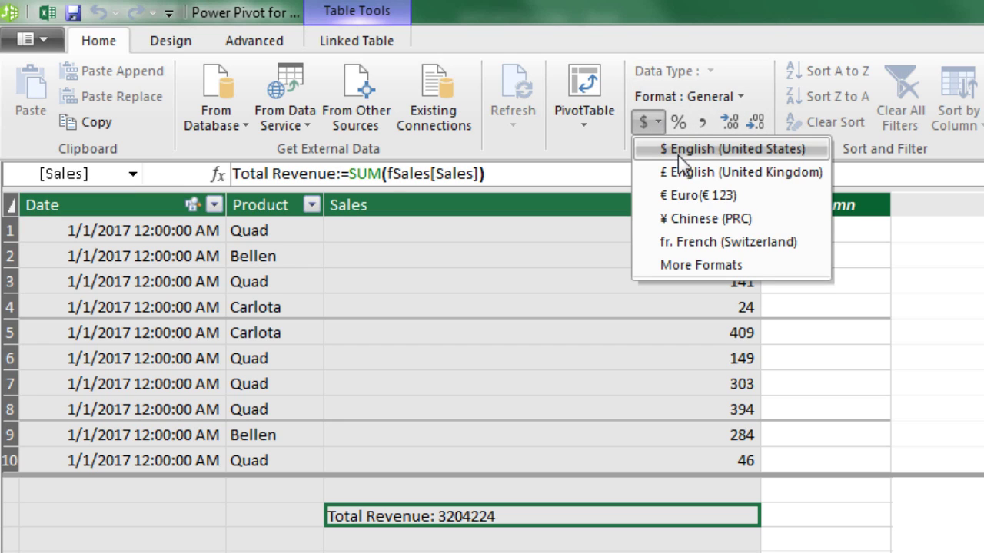
{"action": "left_click", "coordinate": [678, 156]}
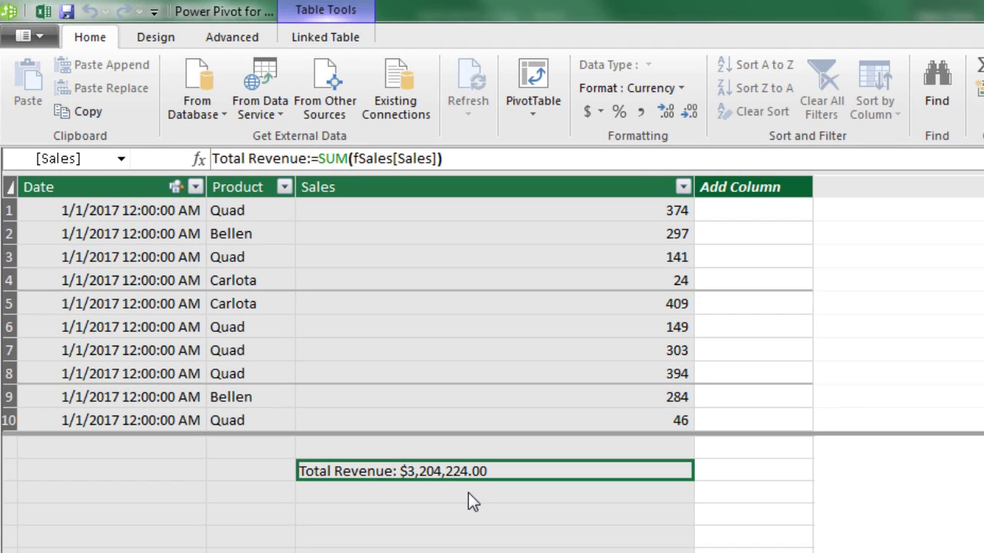
Directly below Total Revenue, create the measure Total Ad Costs:=SUM(fAdCost[AdCost]) and format it as dollar currency.
{"action": "left_click", "coordinate": [505, 538]}
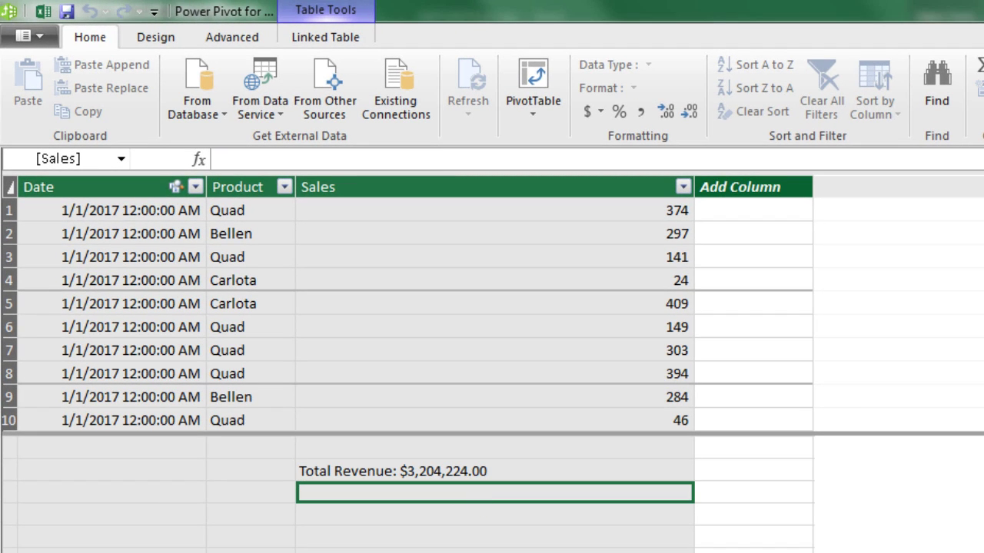
{"action": "type", "text": "Total"}
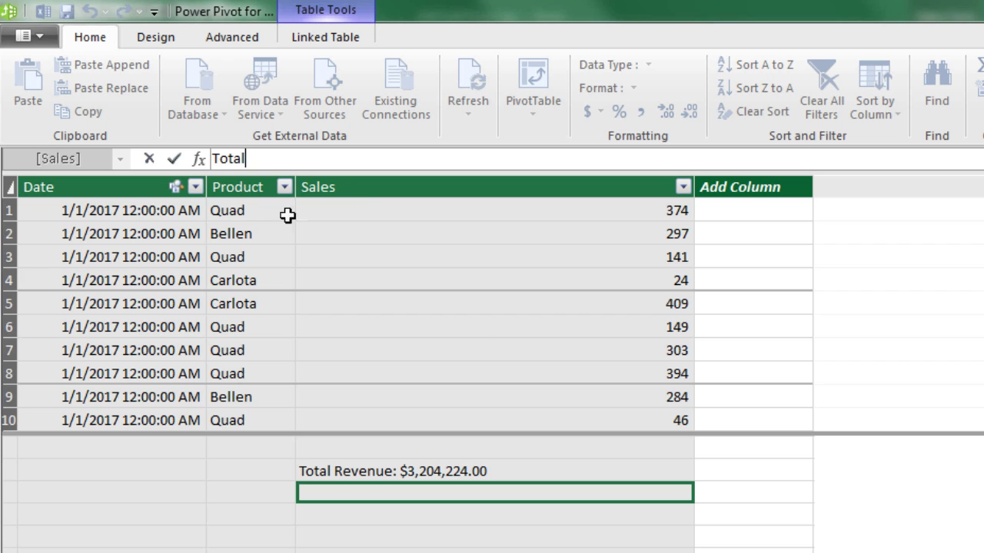
{"action": "type", "text": " Ad Costs"}
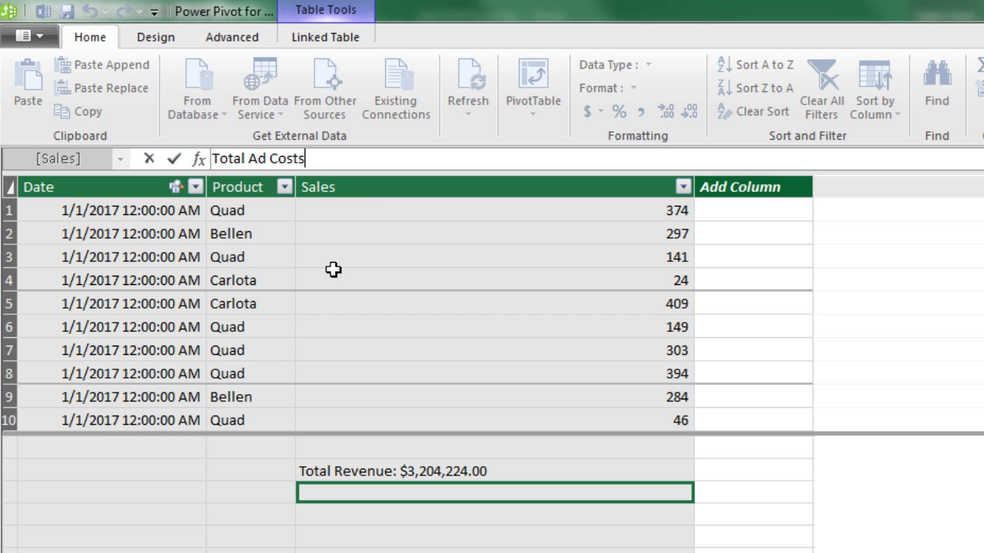
{"action": "type", "text": ":=su"}
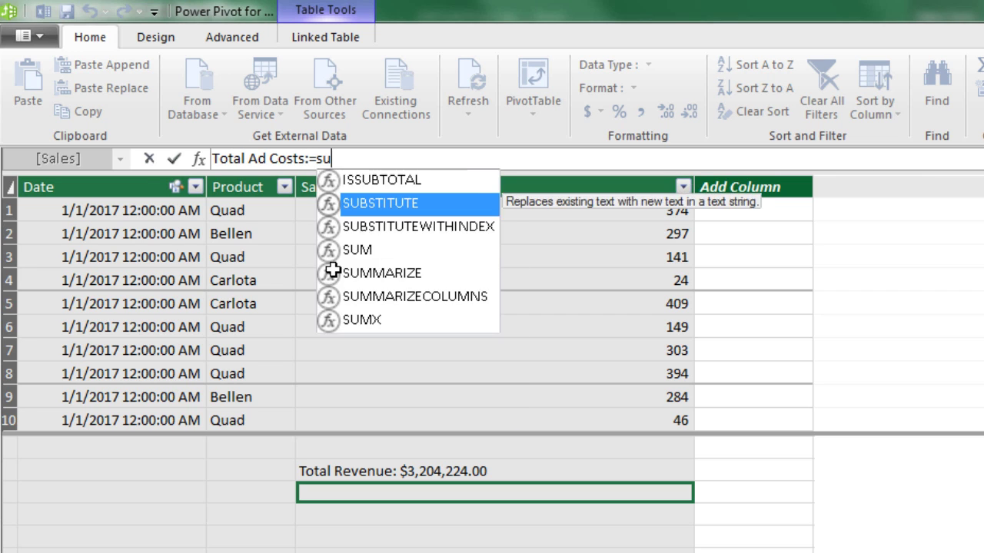
{"action": "type", "text": "m(f"}
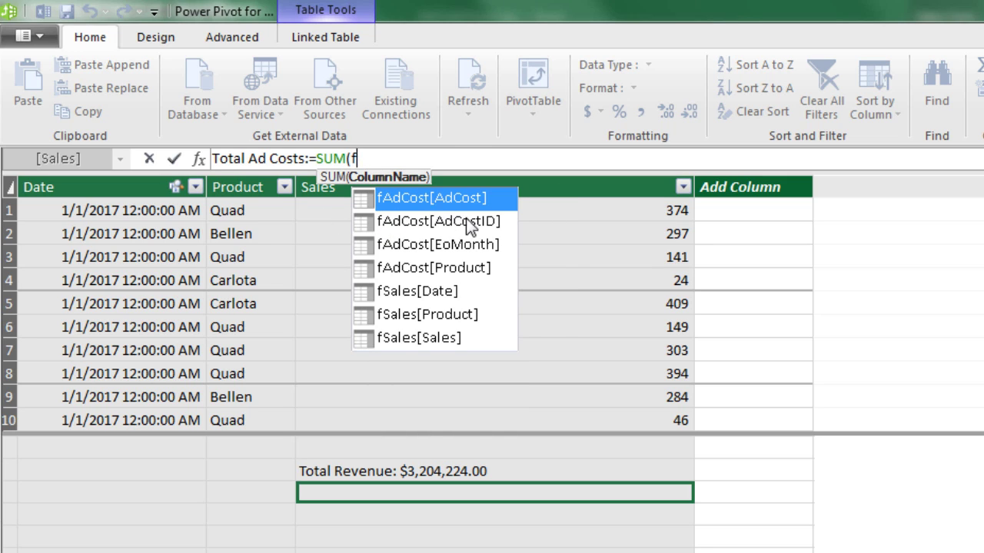
{"action": "key", "text": "Tab"}
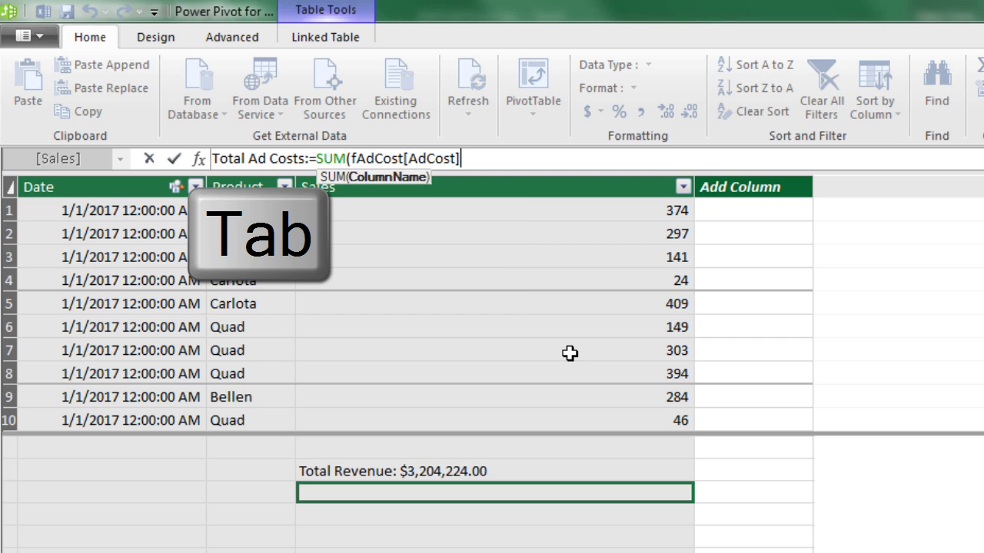
{"action": "type", "text": ")"}
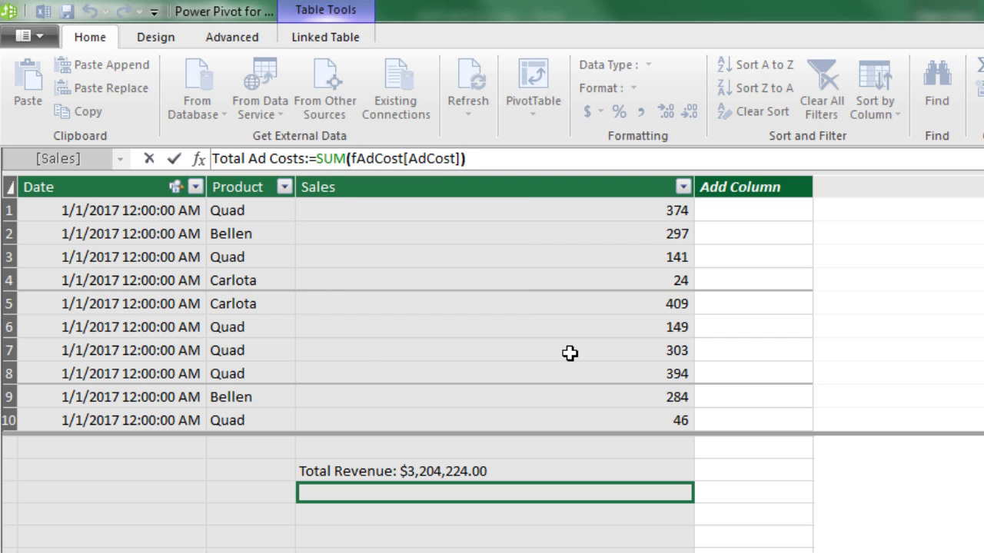
{"action": "key", "text": "Return"}
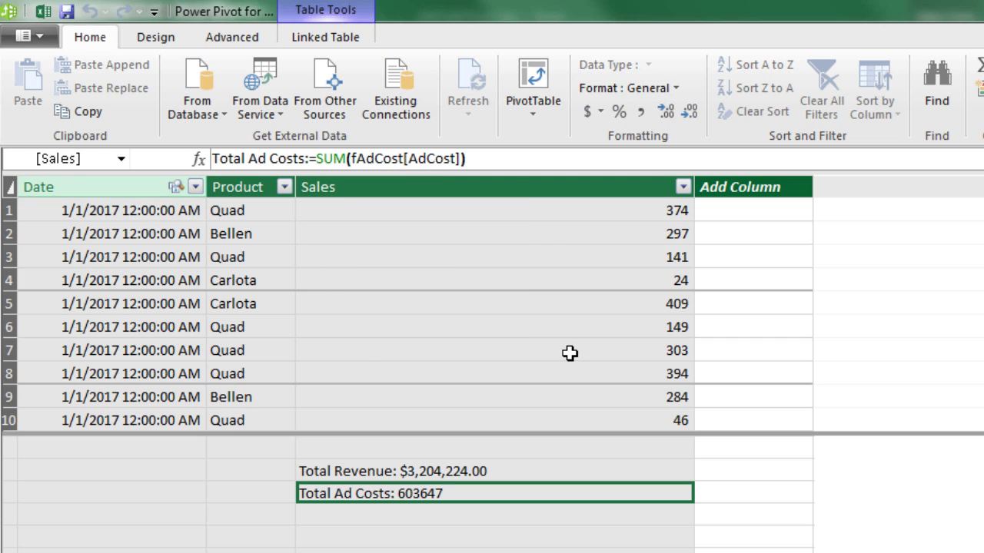
{"action": "left_click", "coordinate": [600, 113]}
{"action": "left_click", "coordinate": [610, 139]}
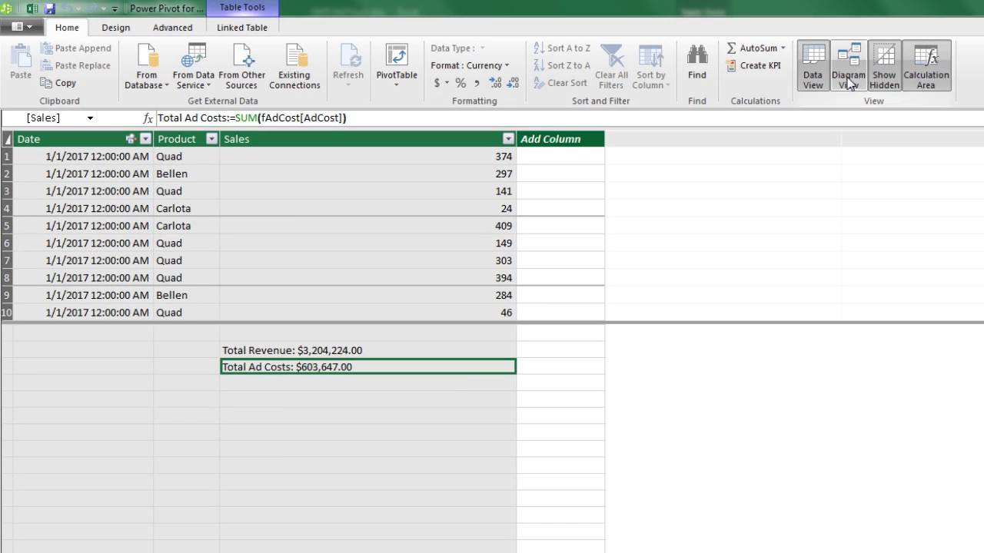
Return to the diagram of the data model and enlarge the fSales and fAdCost table boxes downward.
{"action": "left_click", "coordinate": [965, 77]}
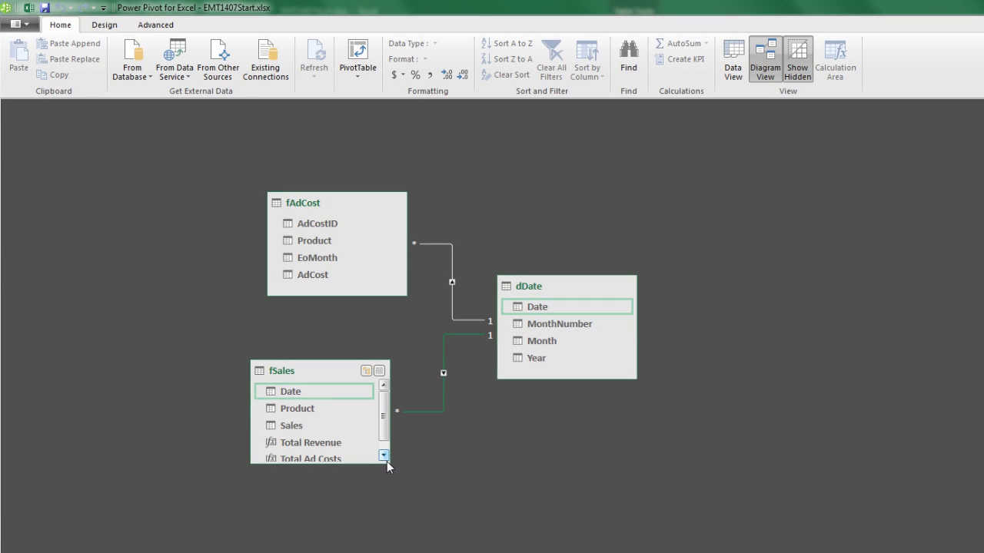
{"action": "left_click_drag", "start_coordinate": [388, 464], "coordinate": [389, 527]}
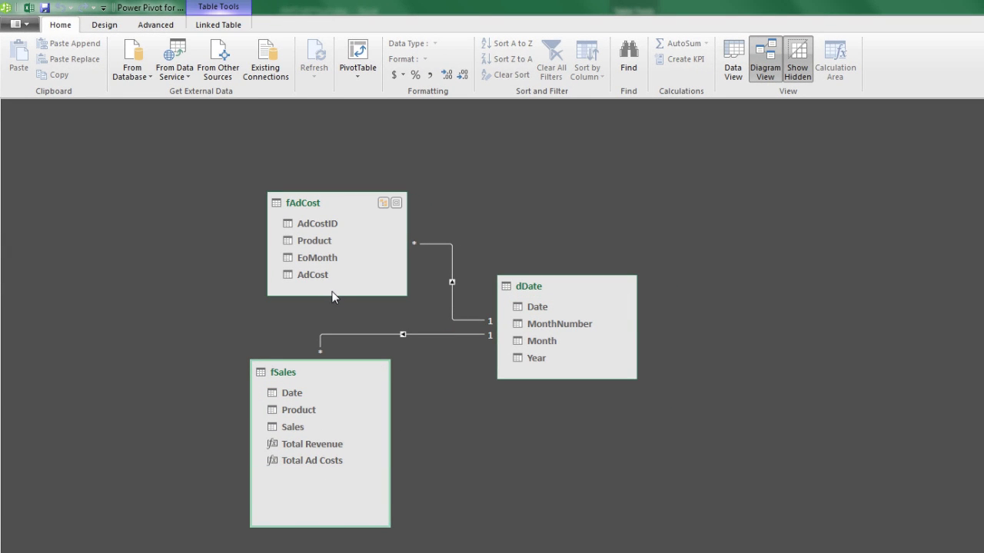
{"action": "left_click_drag", "start_coordinate": [332, 297], "coordinate": [307, 312]}
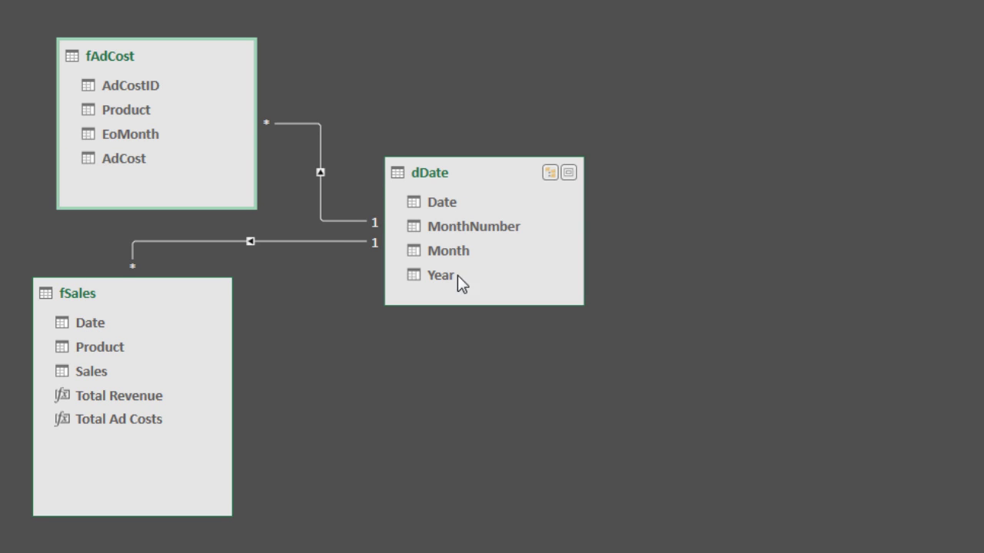
Hide the Date and Sales fields of the fSales table from client tools.
{"action": "left_click", "coordinate": [98, 320]}
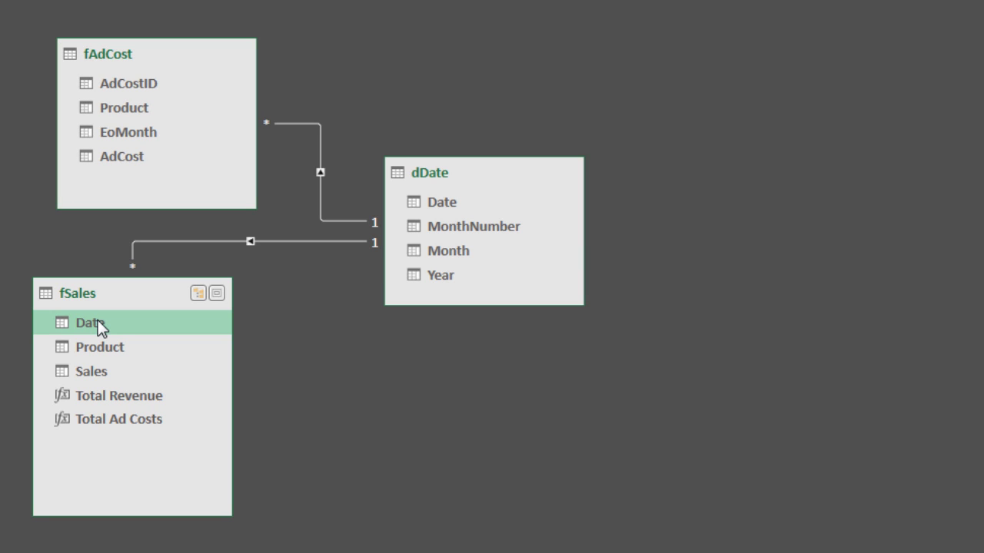
{"action": "key", "text": "ctrl"}
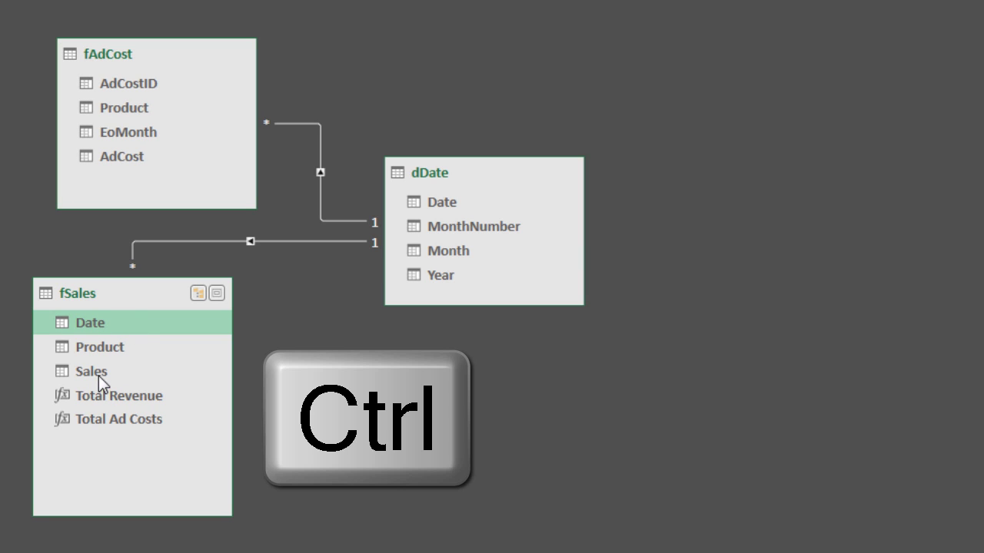
{"action": "left_click", "coordinate": [98, 373], "text": "ctrl"}
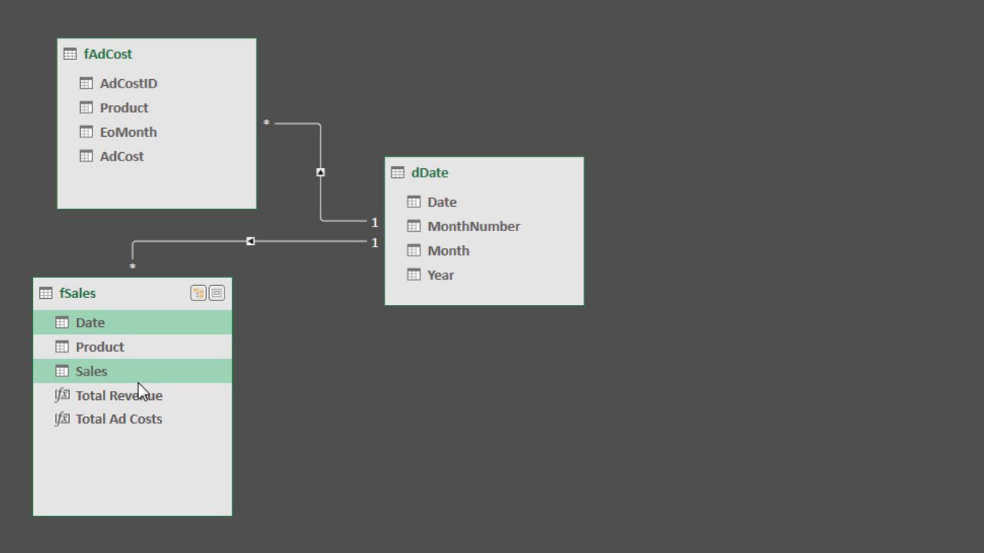
{"action": "right_click", "coordinate": [131, 375]}
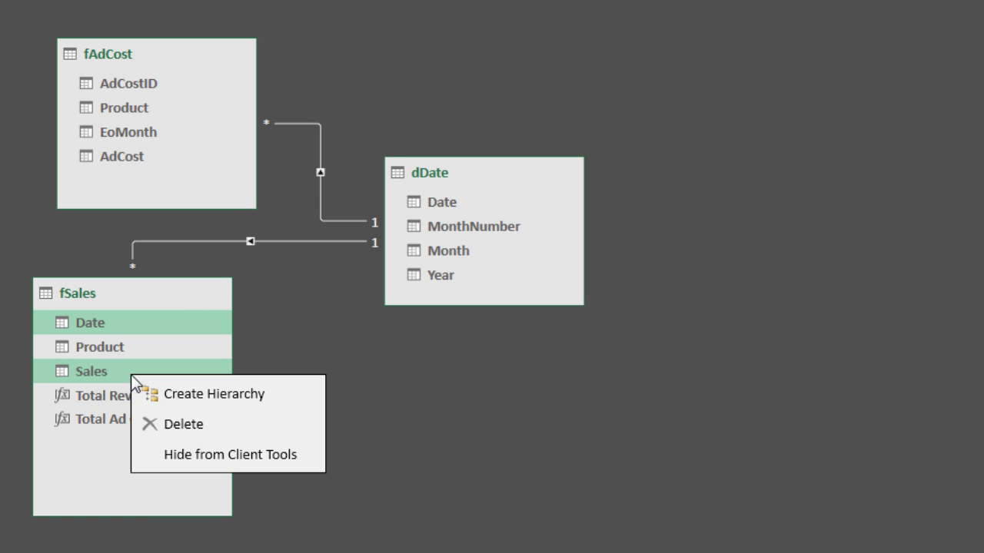
{"action": "left_click", "coordinate": [206, 455]}
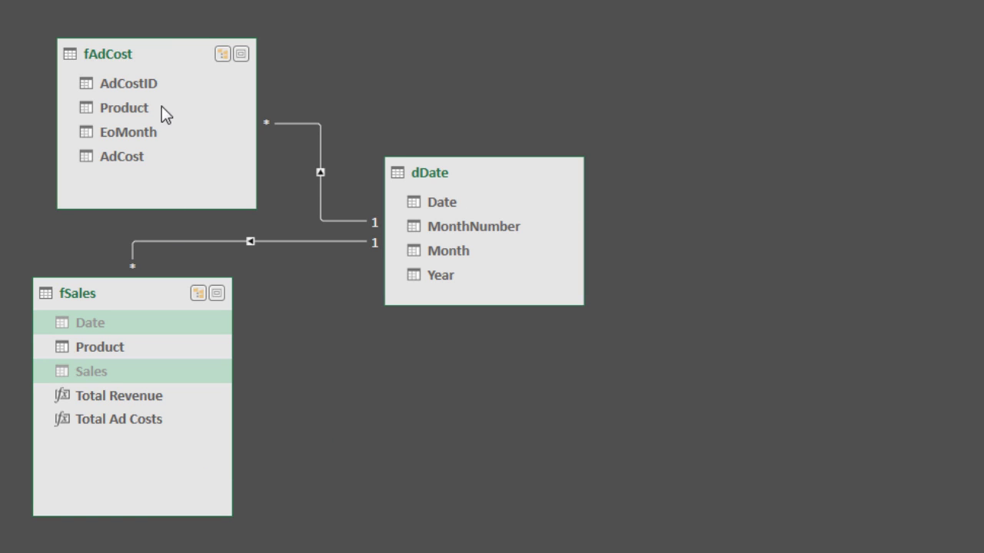
Hide the AdCostID and EoMonth fields of the fAdCost table from client tools.
{"action": "left_click", "coordinate": [111, 86]}
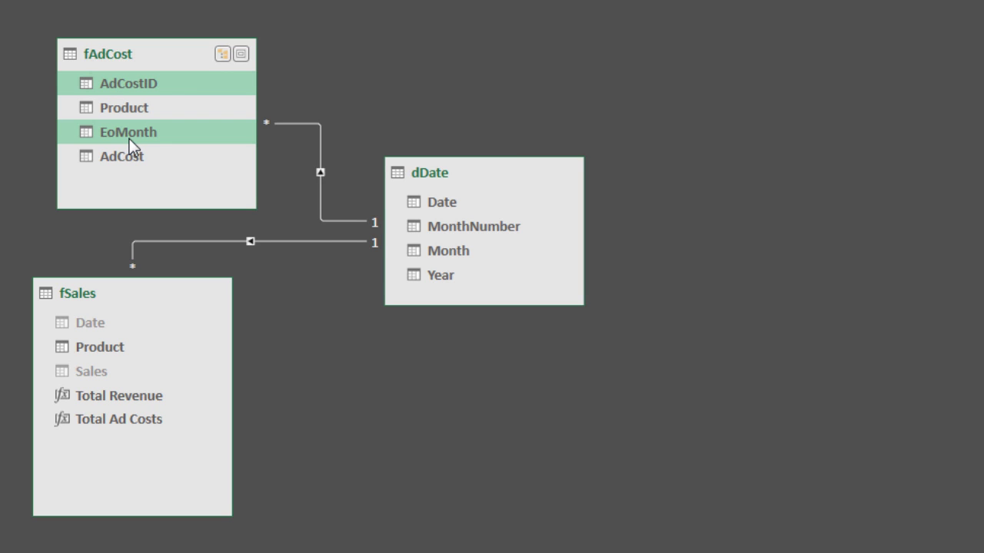
{"action": "right_click", "coordinate": [129, 139]}
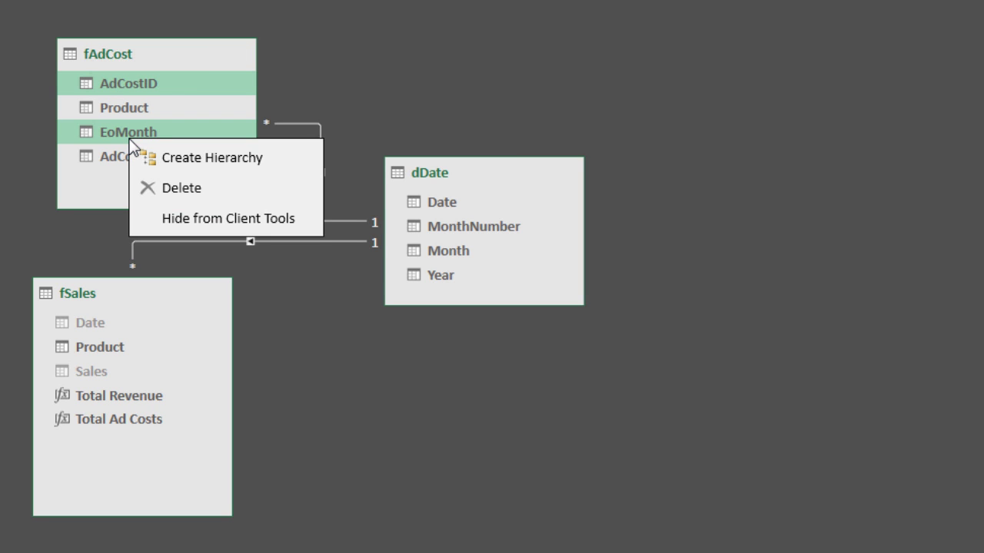
{"action": "left_click", "coordinate": [237, 219]}
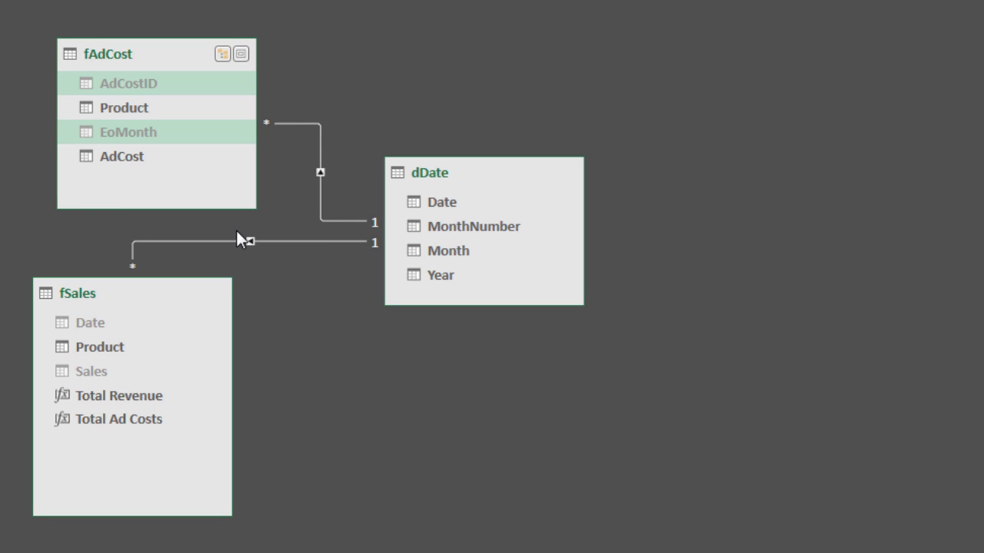
Hide the MonthNumber field of the dDate table from client tools.
{"action": "left_click", "coordinate": [467, 231]}
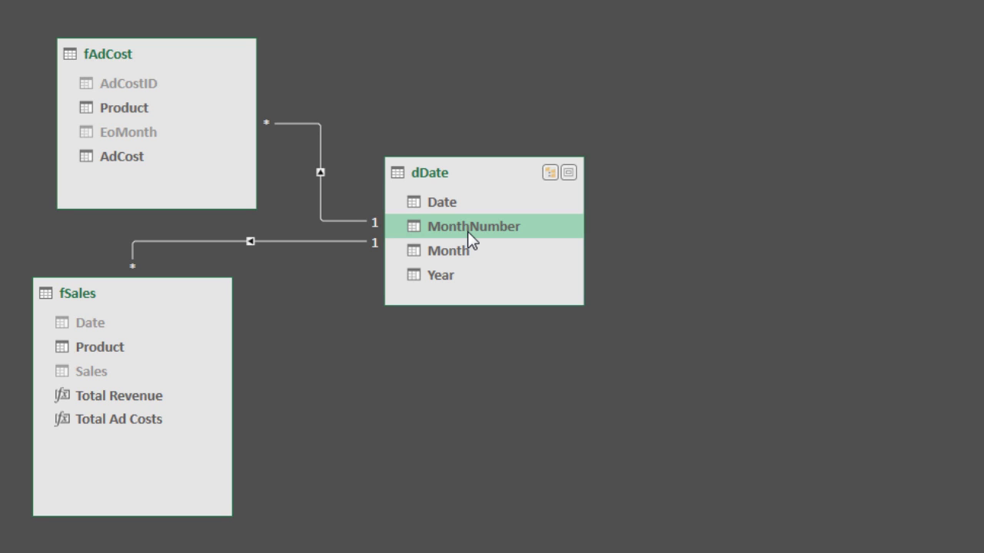
{"action": "right_click", "coordinate": [467, 231]}
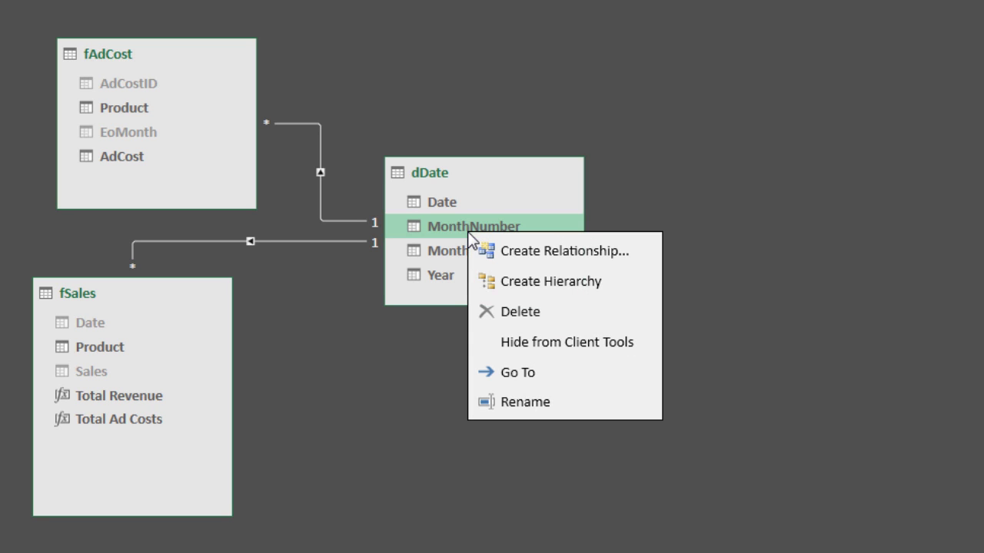
{"action": "left_click", "coordinate": [551, 345]}
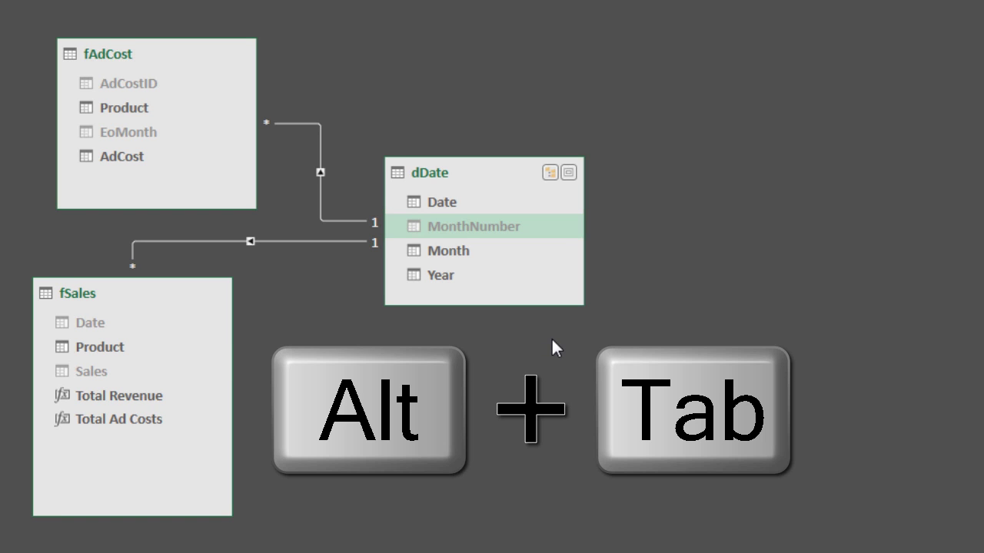
Switch to the Excel workbook and insert a PivotTable based on the workbook's Data Model at cell S7 of sheet 1407.
{"action": "key", "text": "alt+Tab"}
{"action": "left_click", "coordinate": [827, 194]}
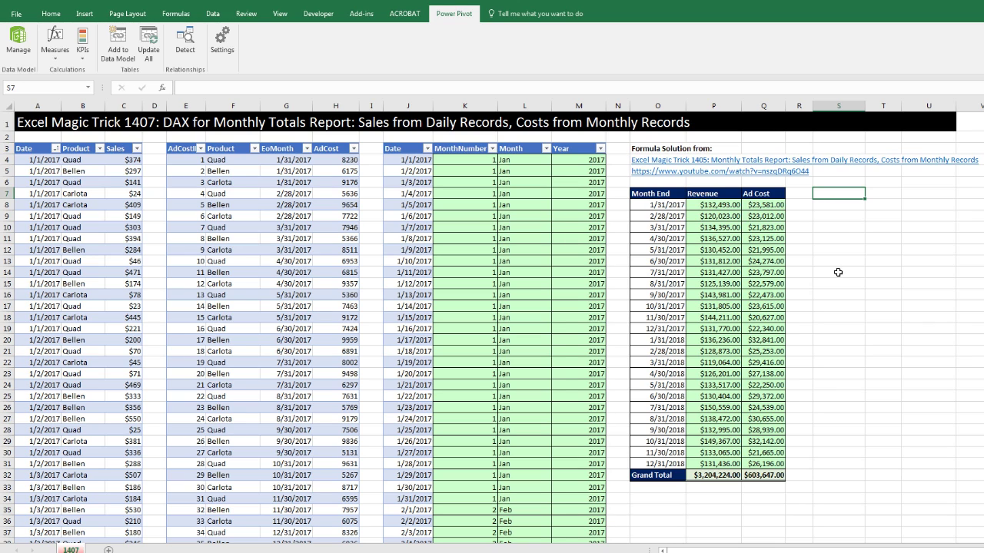
{"action": "left_click", "coordinate": [85, 15]}
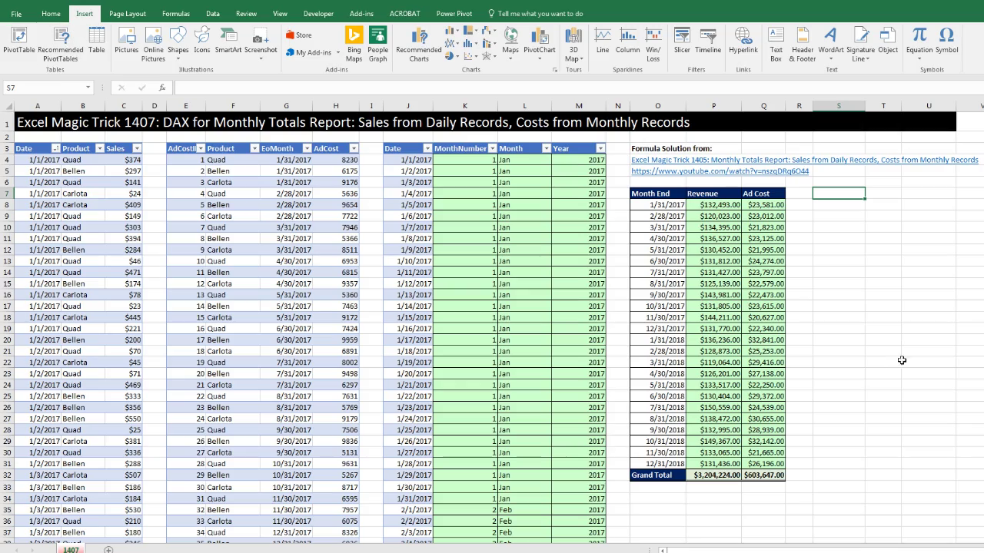
{"action": "key", "text": "alt"}
{"action": "key", "text": "n"}
{"action": "key", "text": "v"}
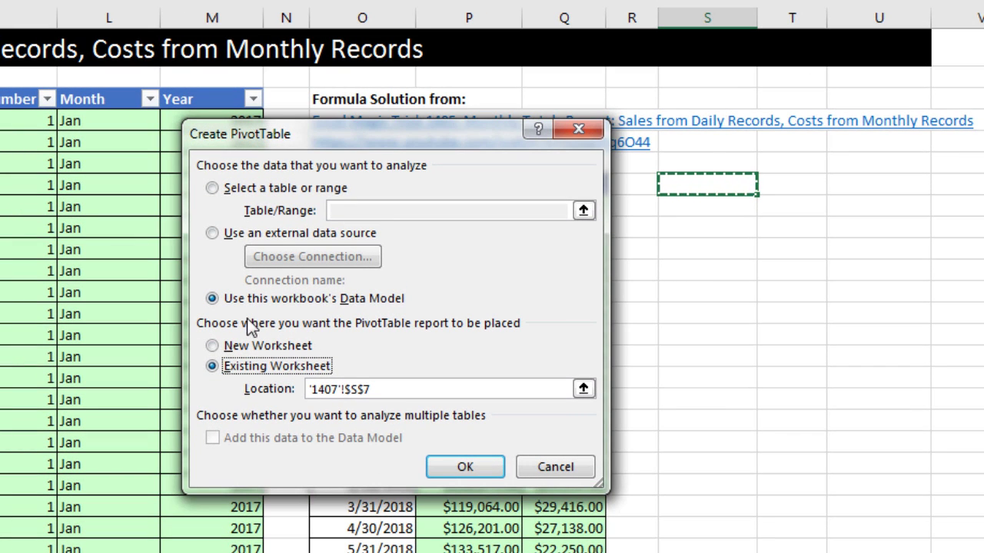
{"action": "left_click", "coordinate": [472, 466]}
{"action": "key", "text": "Return"}
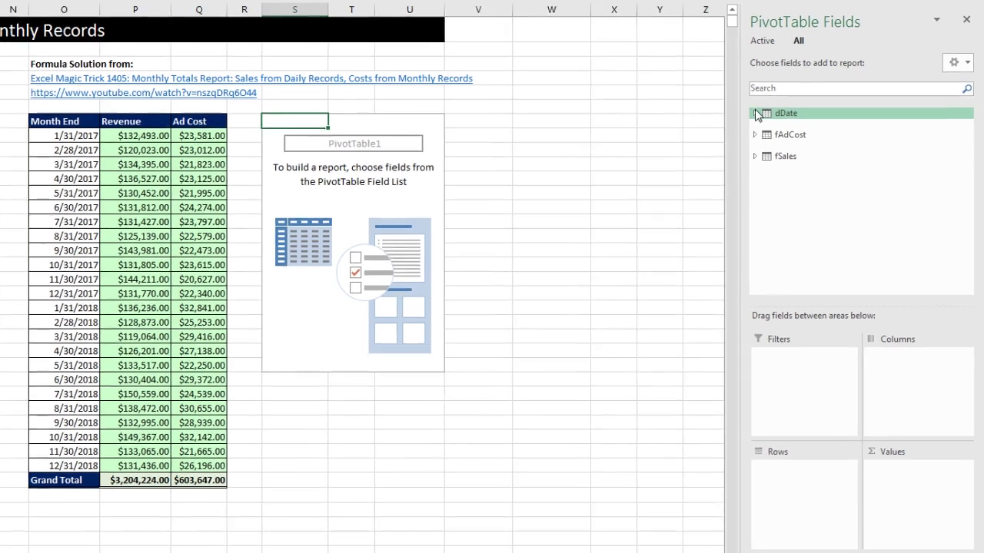
Expand the dDate, fAdCost and fSales field lists, and place dDate's Year and Month in the PivotTable rows, with Year first.
{"action": "left_click", "coordinate": [767, 107]}
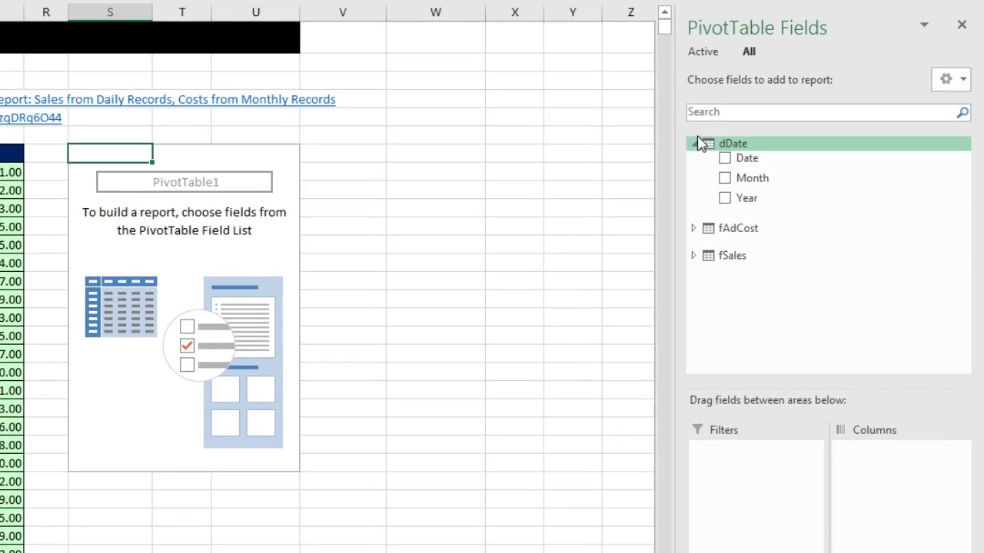
{"action": "left_click", "coordinate": [637, 272]}
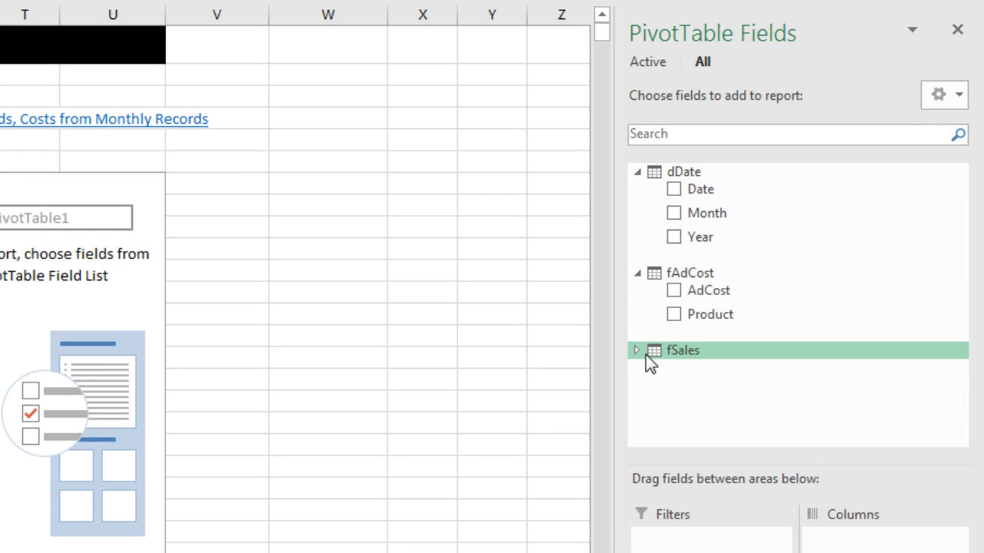
{"action": "left_click", "coordinate": [638, 350]}
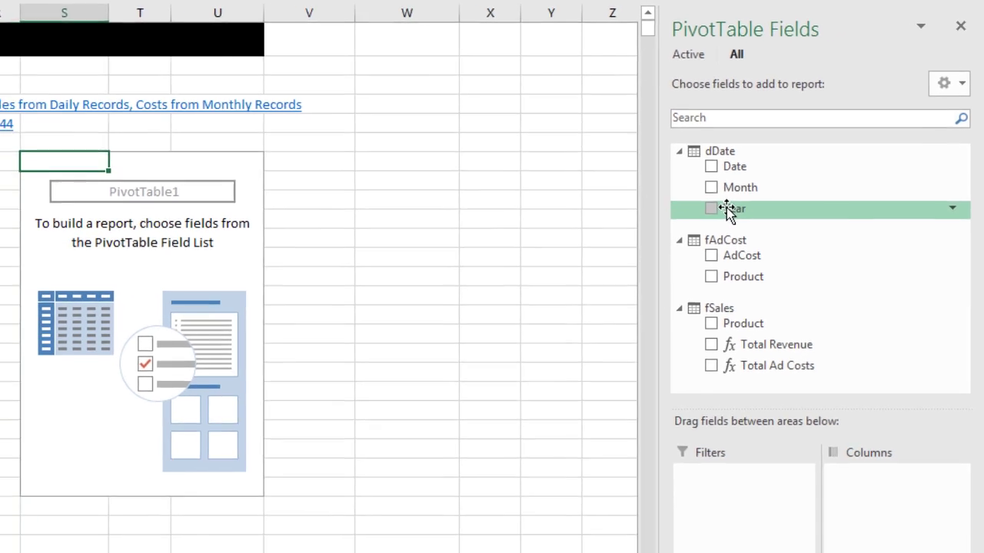
{"action": "left_click_drag", "start_coordinate": [687, 240], "coordinate": [704, 552]}
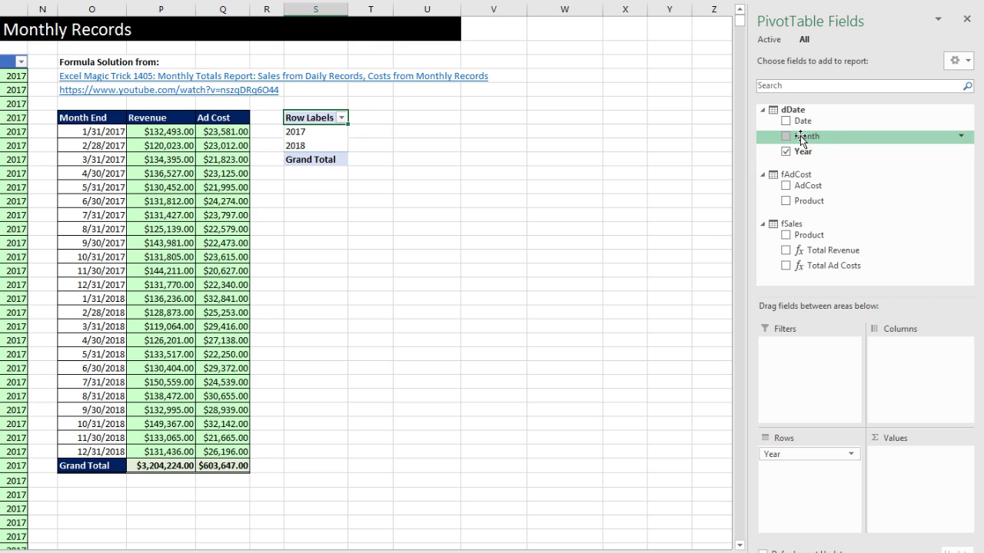
{"action": "left_click_drag", "start_coordinate": [801, 139], "coordinate": [807, 475]}
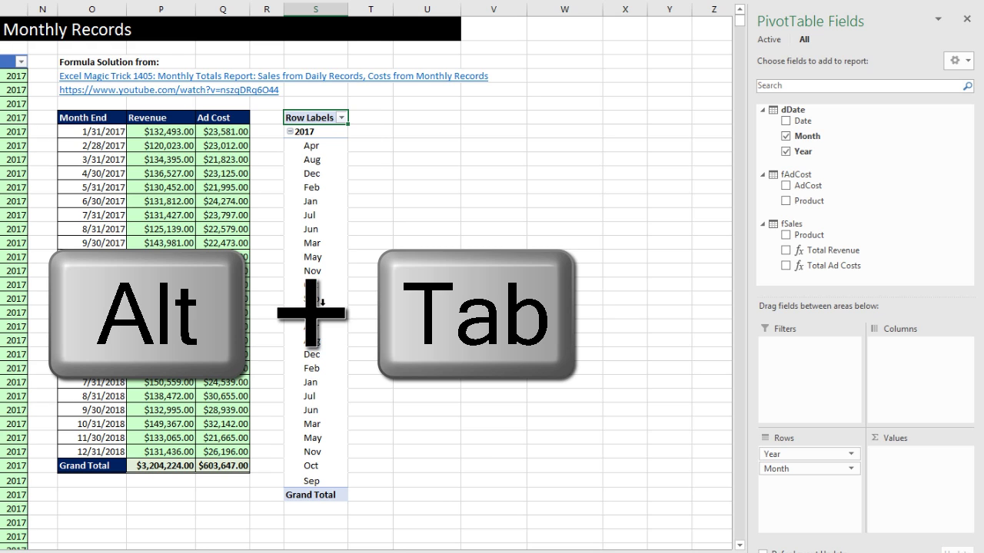
Return to the Power Pivot window and set the dDate table's Month column to sort by MonthNumber.
{"action": "key", "text": "alt+Tab"}
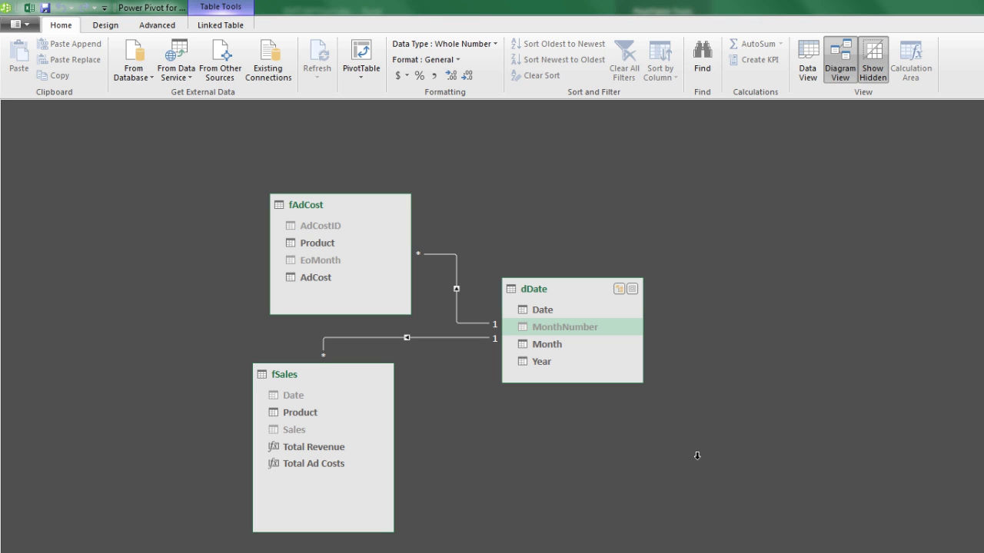
{"action": "left_click", "coordinate": [808, 73]}
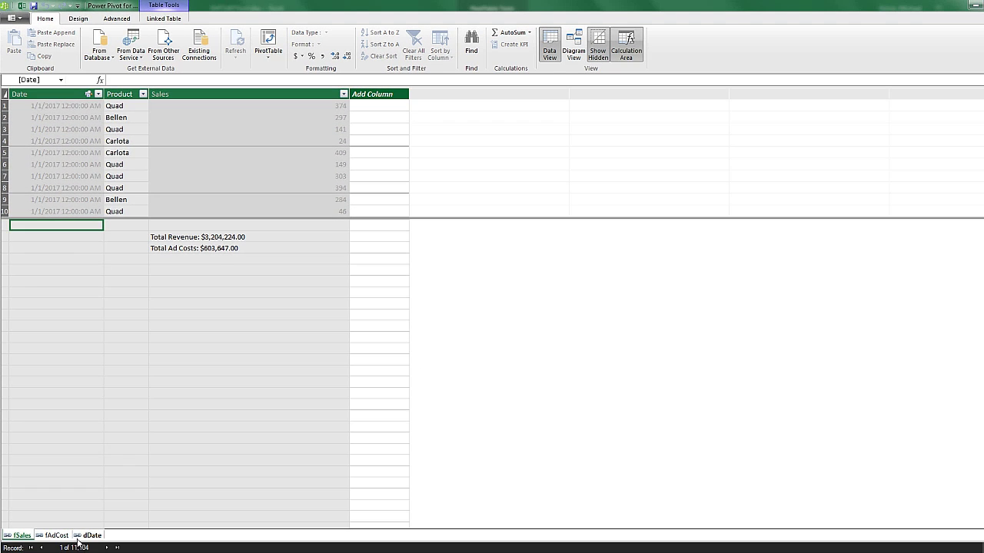
{"action": "left_click", "coordinate": [88, 536]}
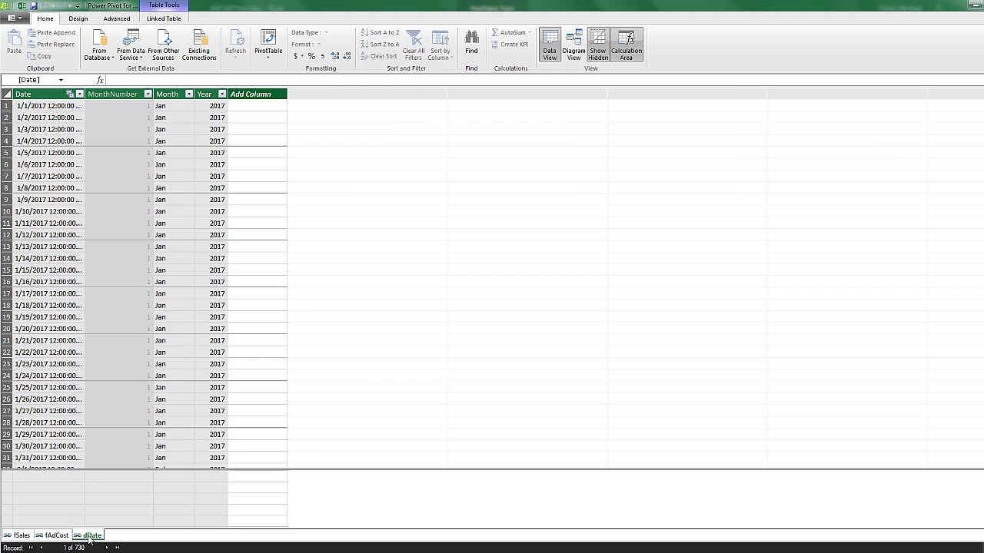
{"action": "left_click", "coordinate": [176, 105]}
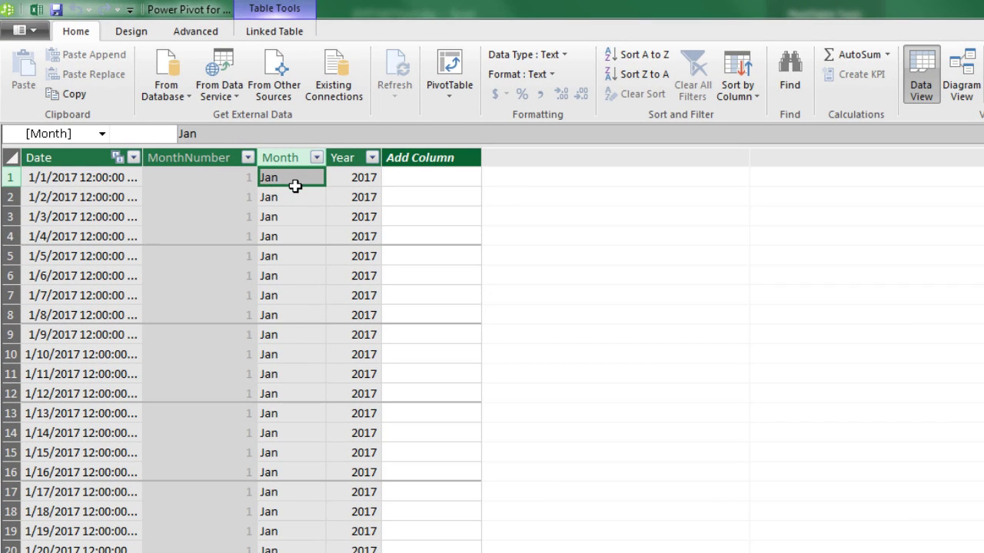
{"action": "left_click", "coordinate": [757, 98]}
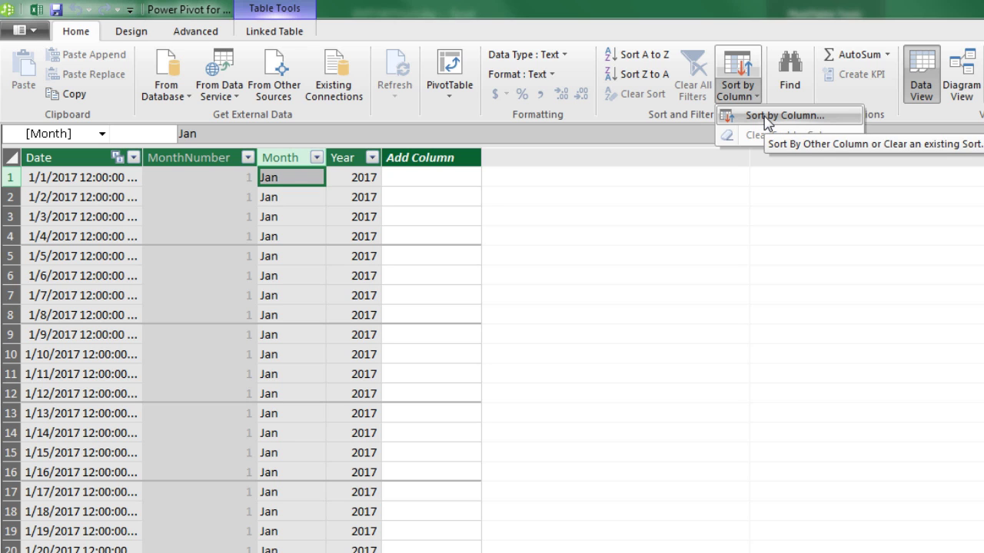
{"action": "left_click", "coordinate": [769, 119]}
{"action": "left_click_drag", "start_coordinate": [742, 373], "coordinate": [555, 223]}
{"action": "left_click", "coordinate": [874, 334]}
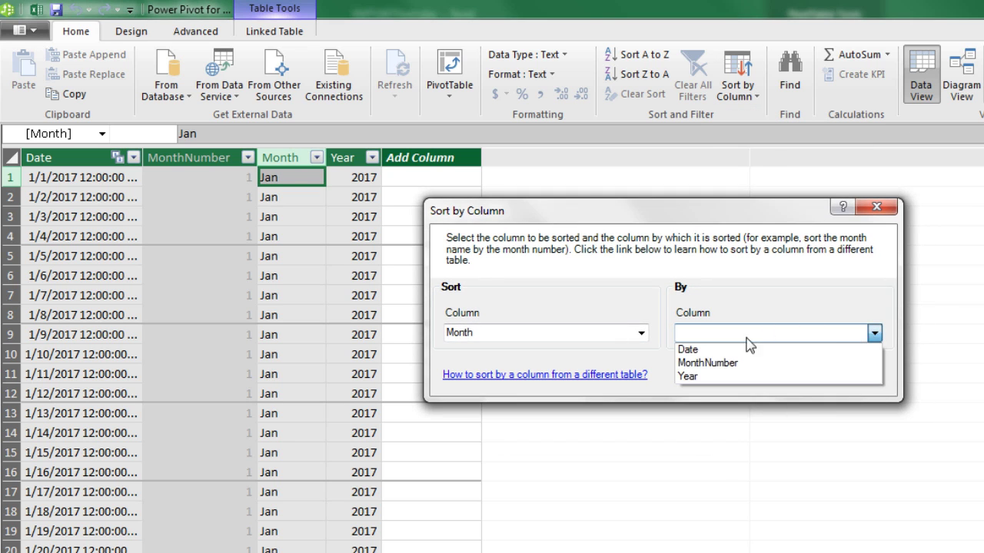
{"action": "left_click", "coordinate": [735, 364]}
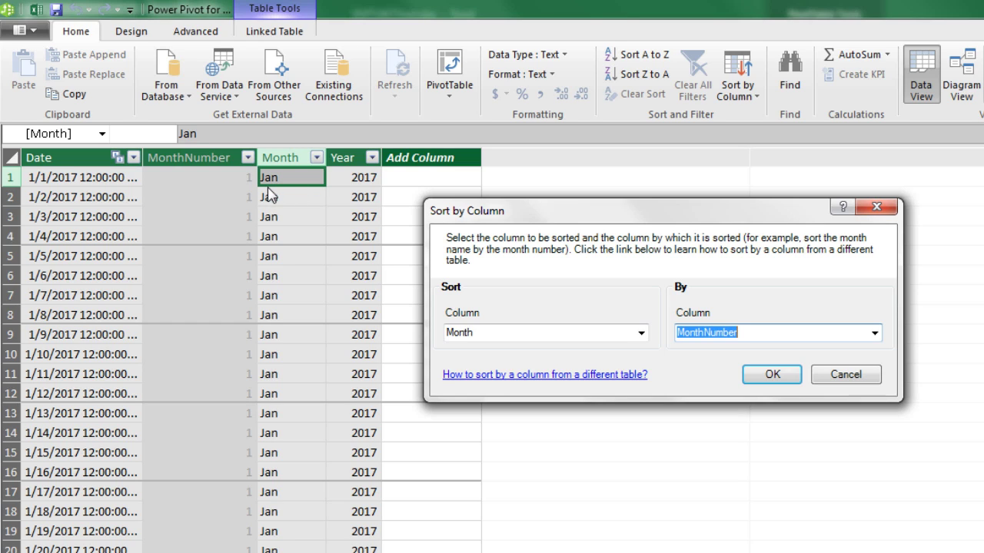
{"action": "left_click", "coordinate": [772, 375]}
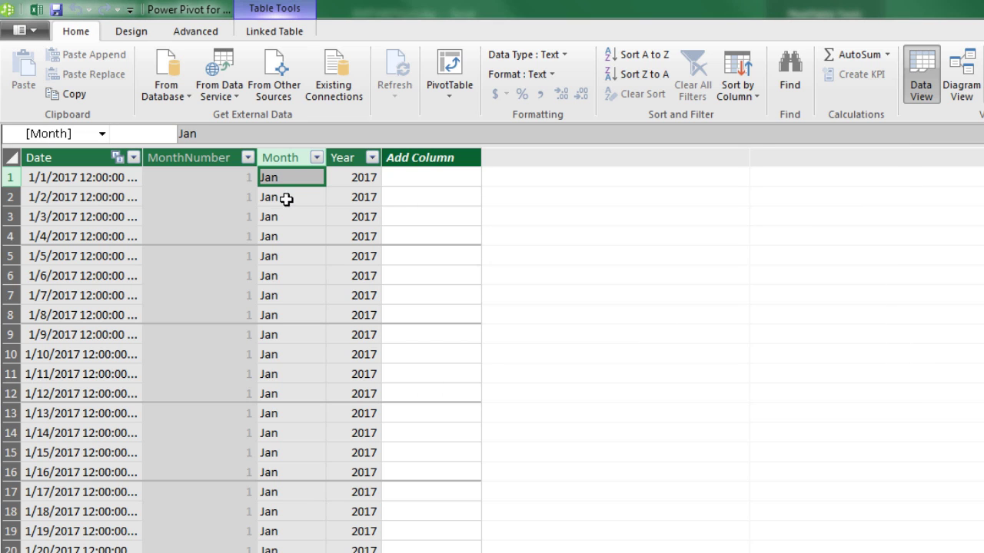
Back in the Excel workbook, show the PivotTable in tabular form and add the Total Revenue and Total Ad Costs measures as values.
{"action": "key", "text": "alt+Tab"}
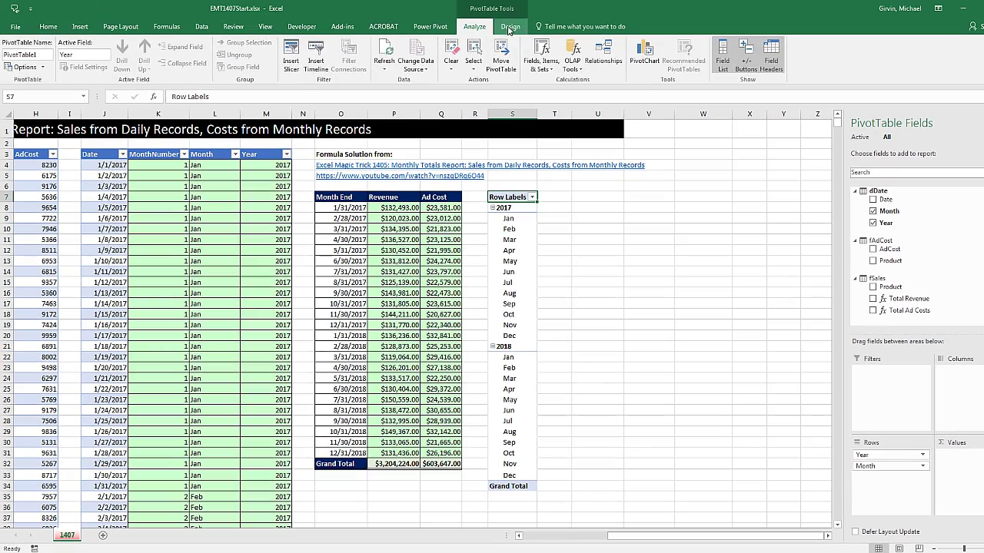
{"action": "left_click", "coordinate": [472, 3]}
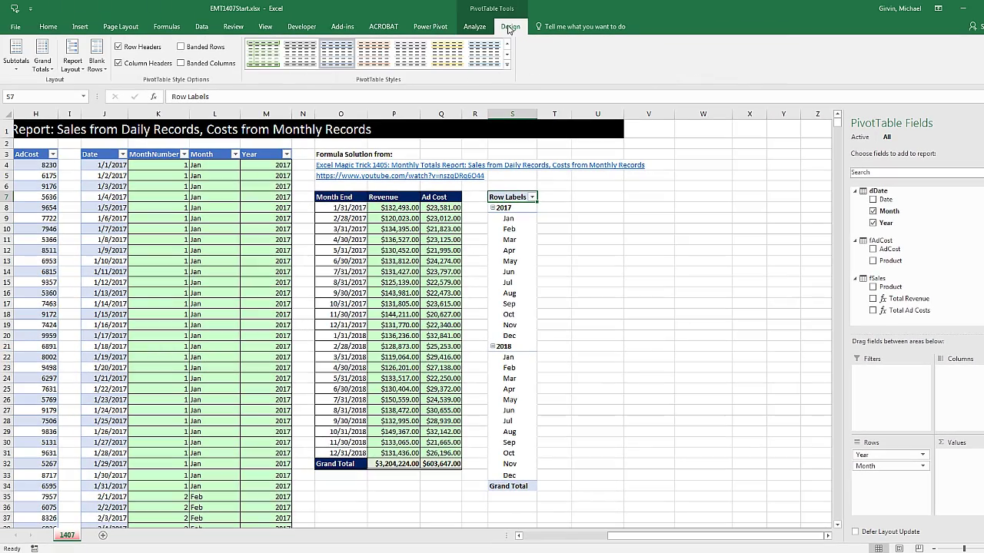
{"action": "left_click", "coordinate": [81, 73]}
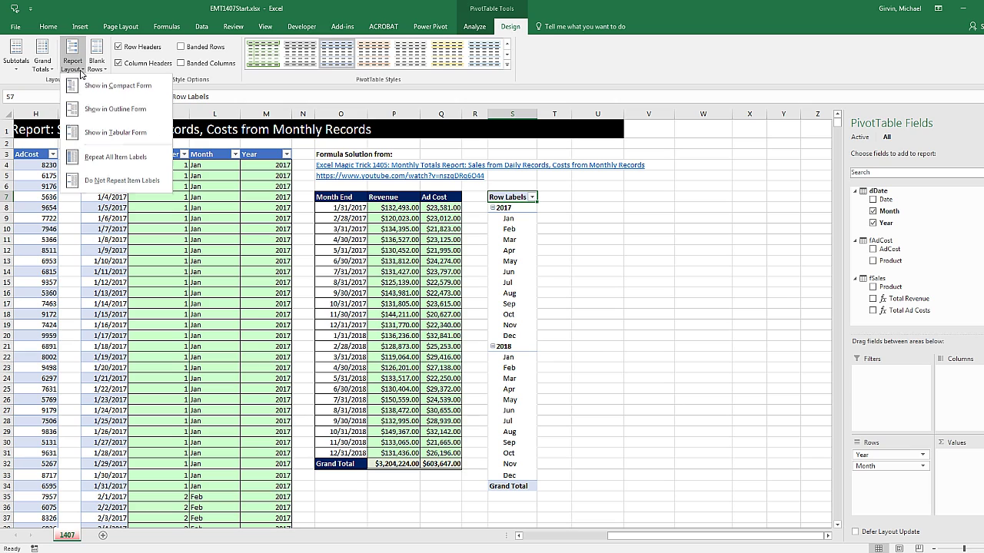
{"action": "left_click", "coordinate": [96, 136]}
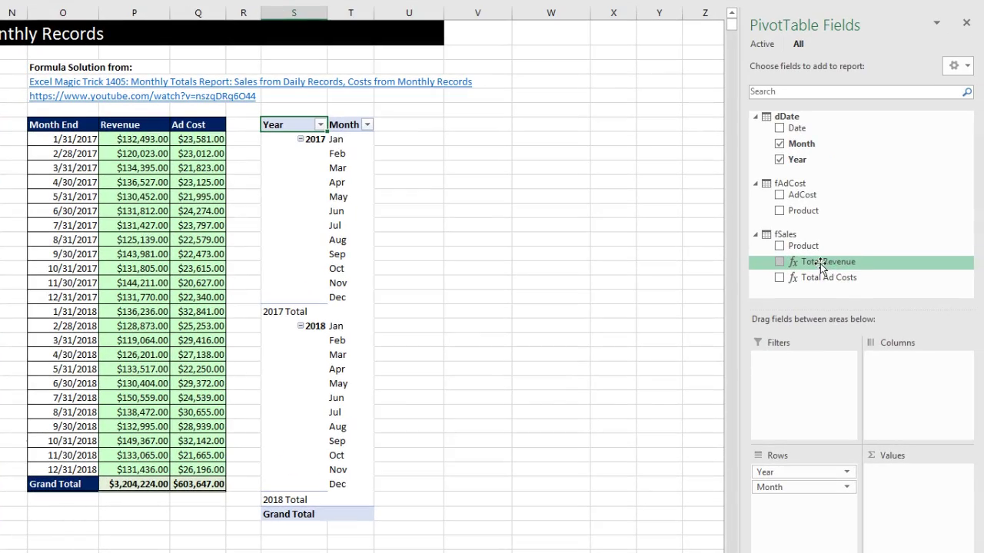
{"action": "left_click_drag", "start_coordinate": [859, 279], "coordinate": [893, 498]}
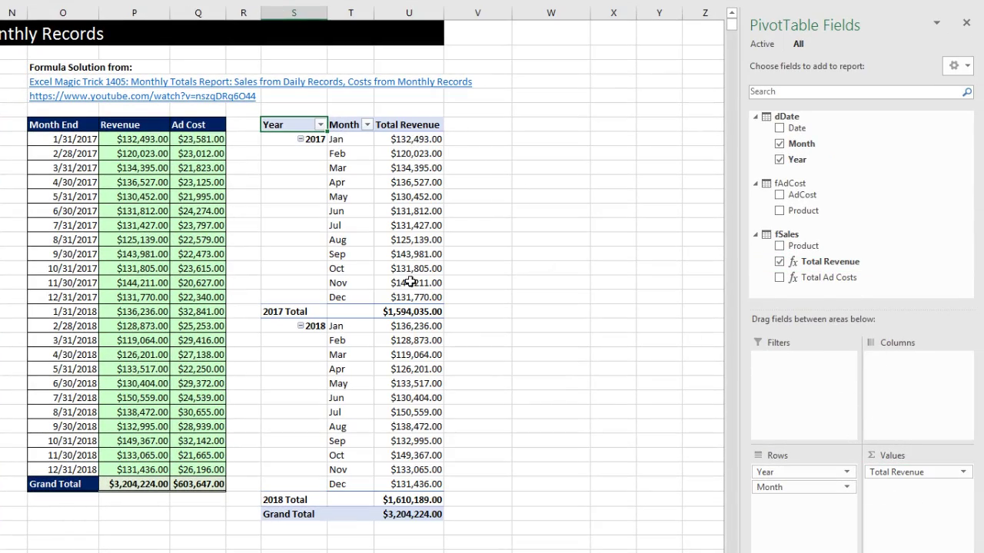
{"action": "left_click_drag", "start_coordinate": [815, 277], "coordinate": [909, 514]}
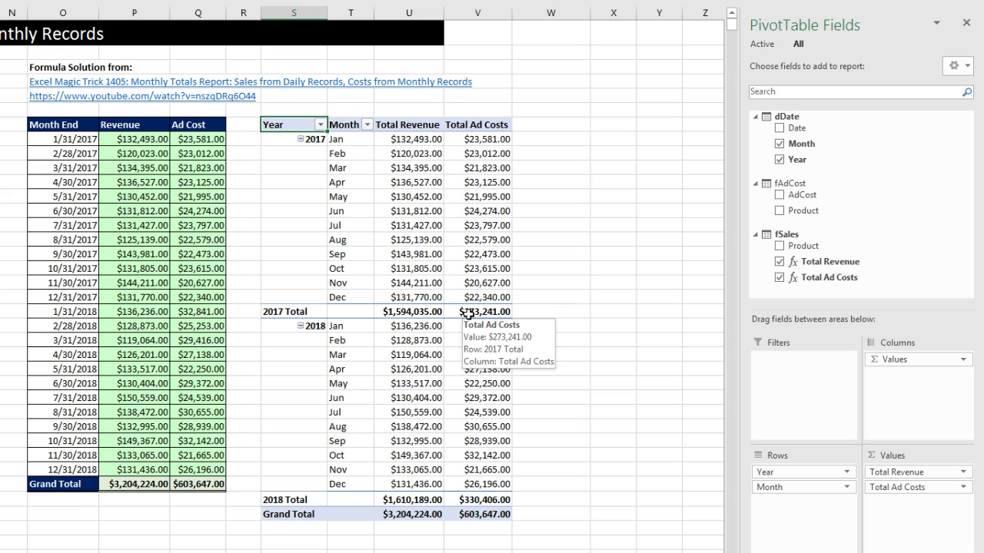
Examine the PivotTable's January and February 2017 figures and compare them with the formula-based Revenue and Ad Cost report beside it.
{"action": "left_click", "coordinate": [422, 143]}
{"action": "left_click", "coordinate": [472, 138]}
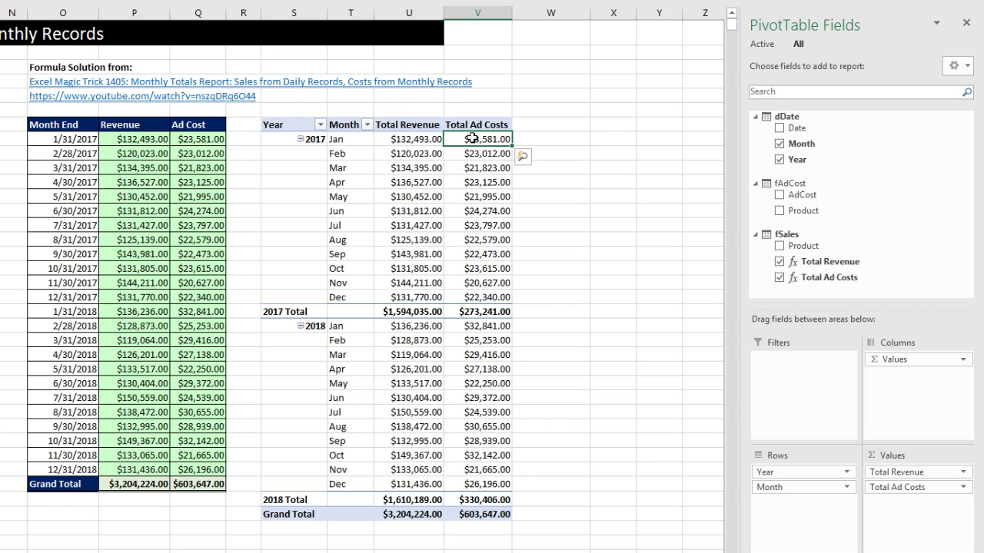
{"action": "mouse_move", "coordinate": [472, 138]}
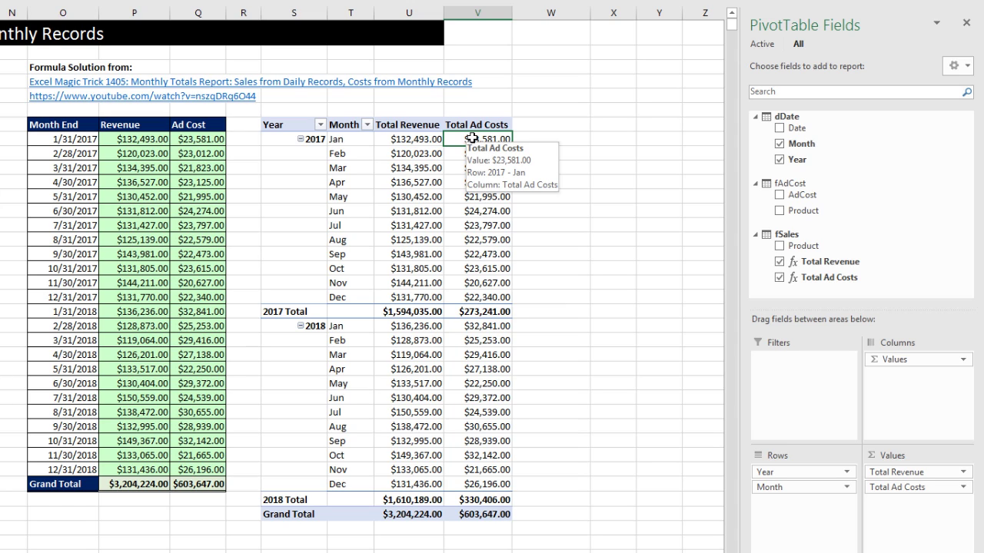
{"action": "left_click", "coordinate": [368, 141]}
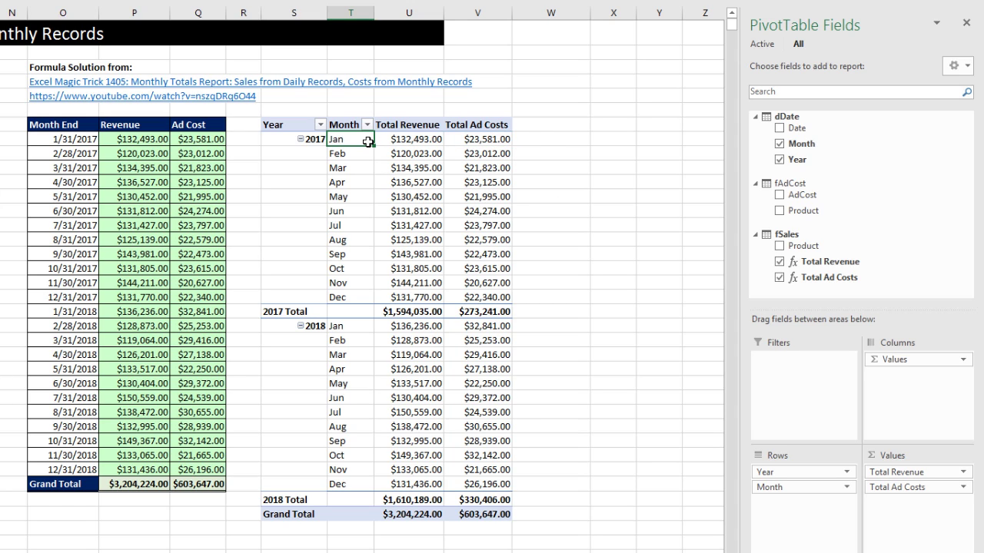
{"action": "mouse_move", "coordinate": [368, 141]}
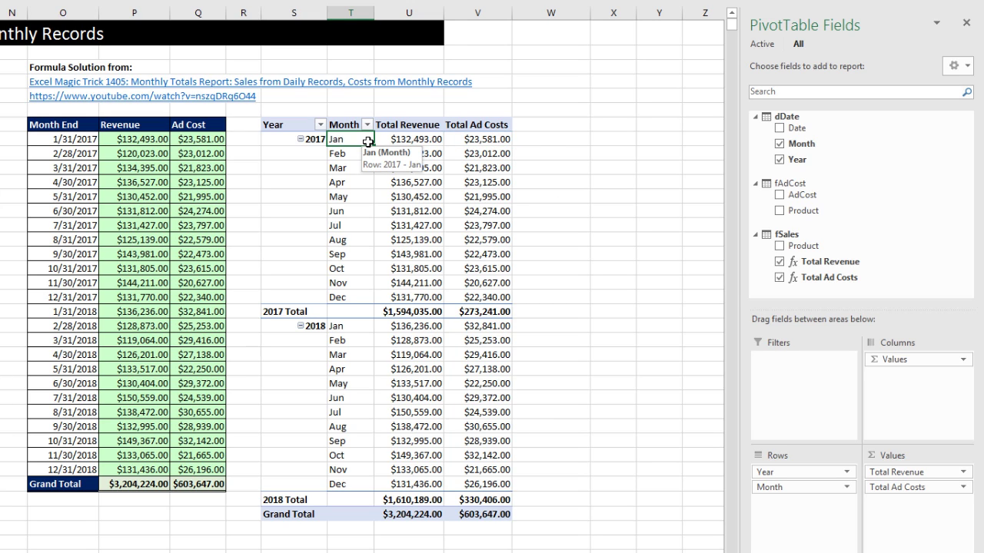
{"action": "left_click", "coordinate": [385, 154]}
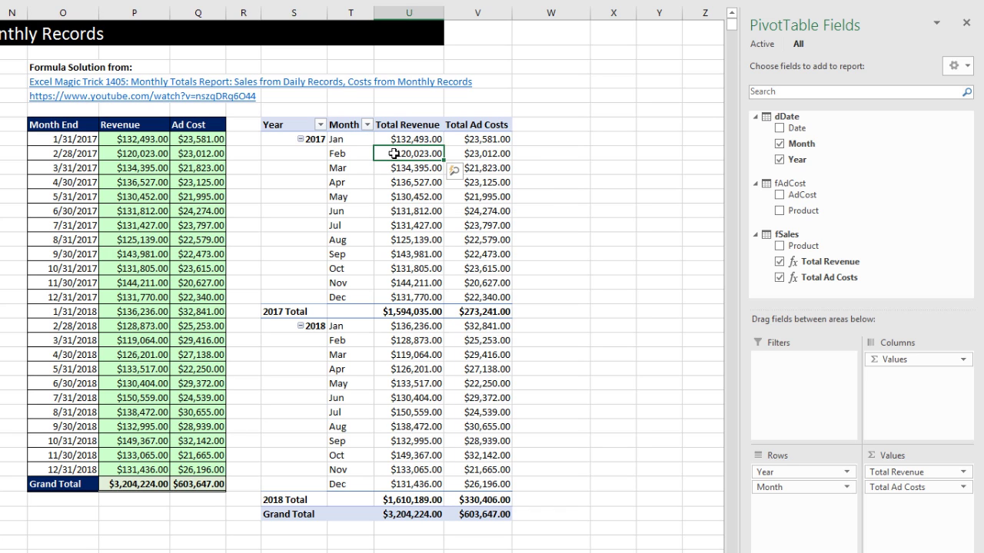
{"action": "left_click", "coordinate": [421, 143]}
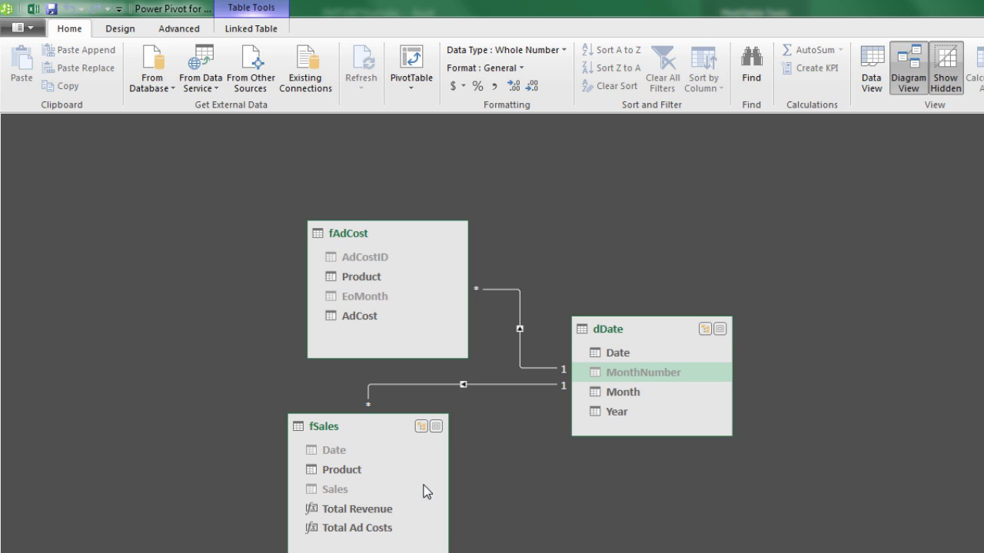
{"action": "key", "text": "alt+Tab"}
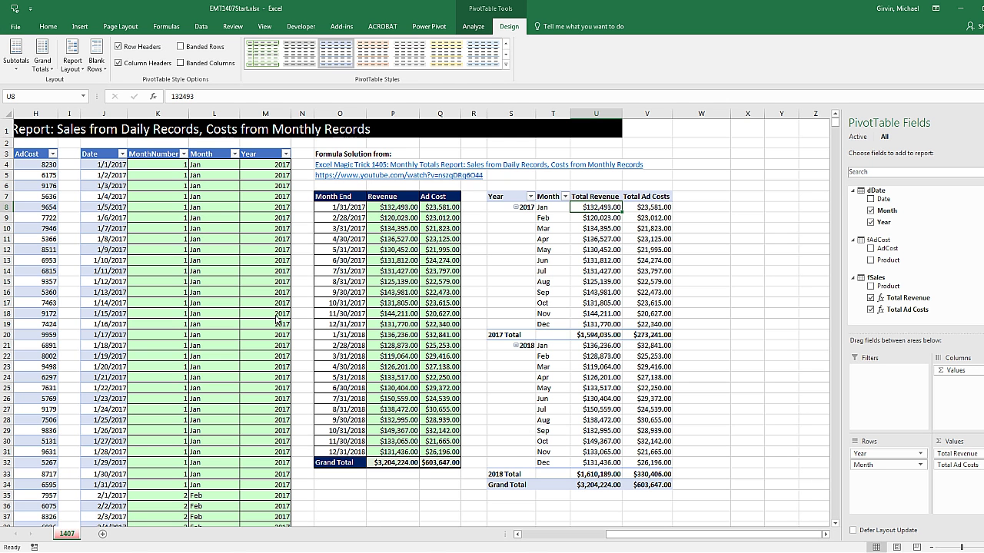
{"action": "left_click", "coordinate": [396, 208]}
{"action": "left_click", "coordinate": [447, 207]}
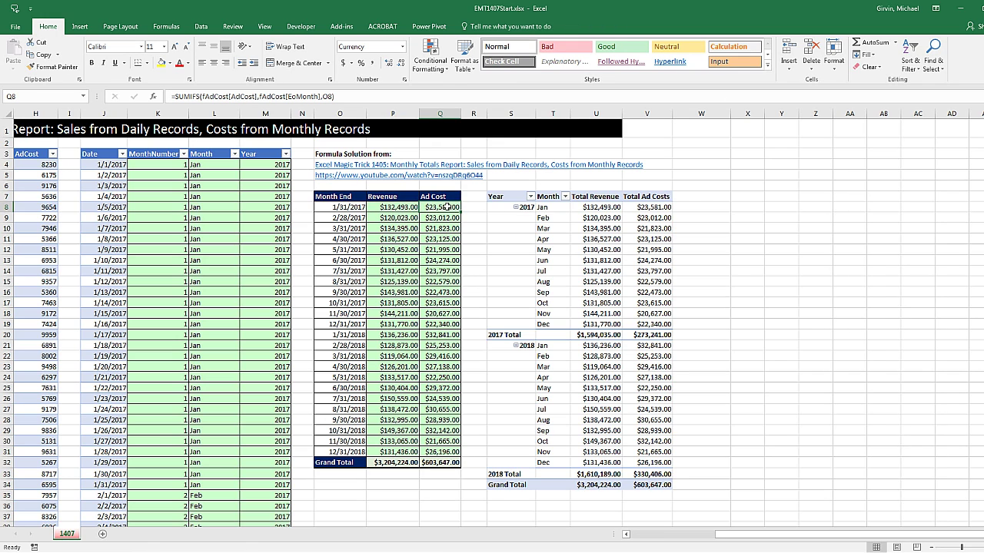
{"action": "left_click", "coordinate": [598, 208]}
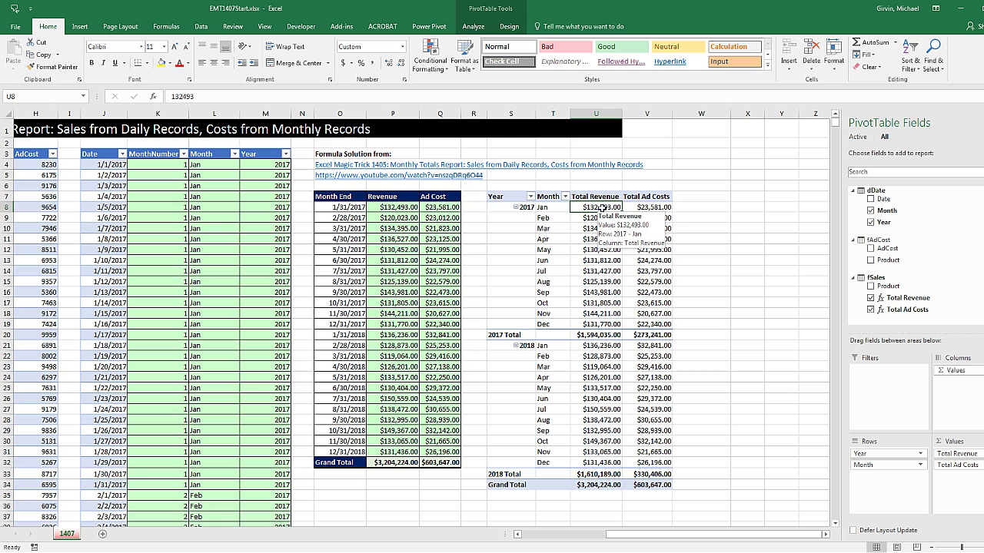